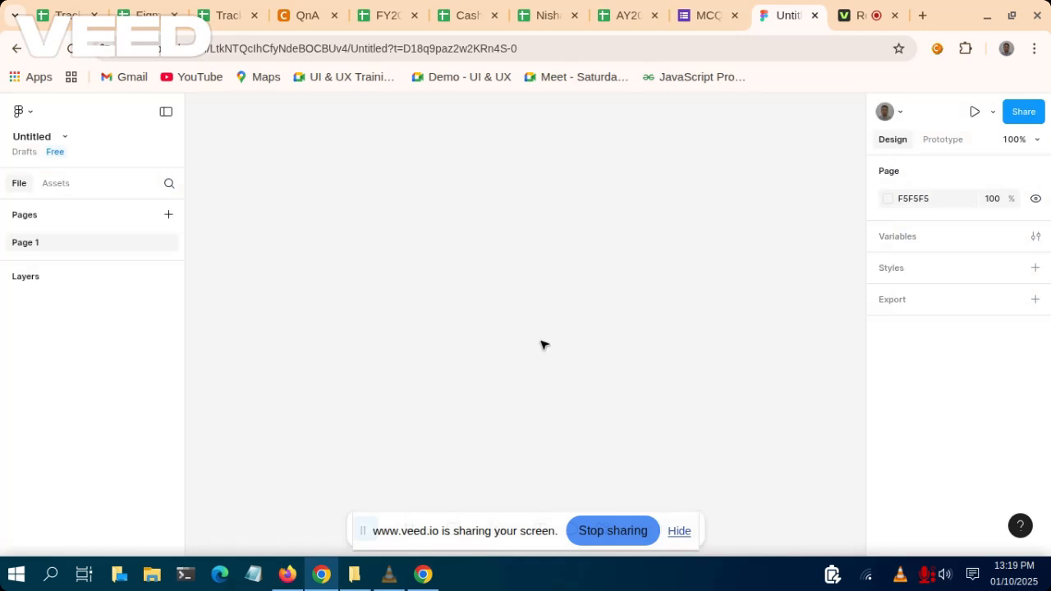
Draw an ellipse on the empty canvas and adjust its height to make a circle of about 118 × 118.
click(687, 534)
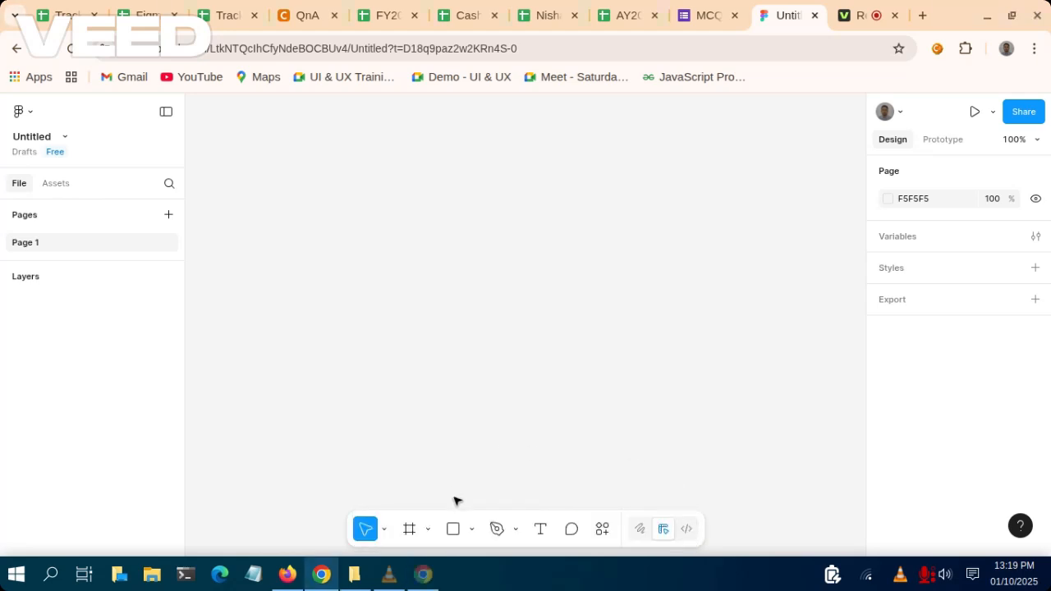
click(457, 529)
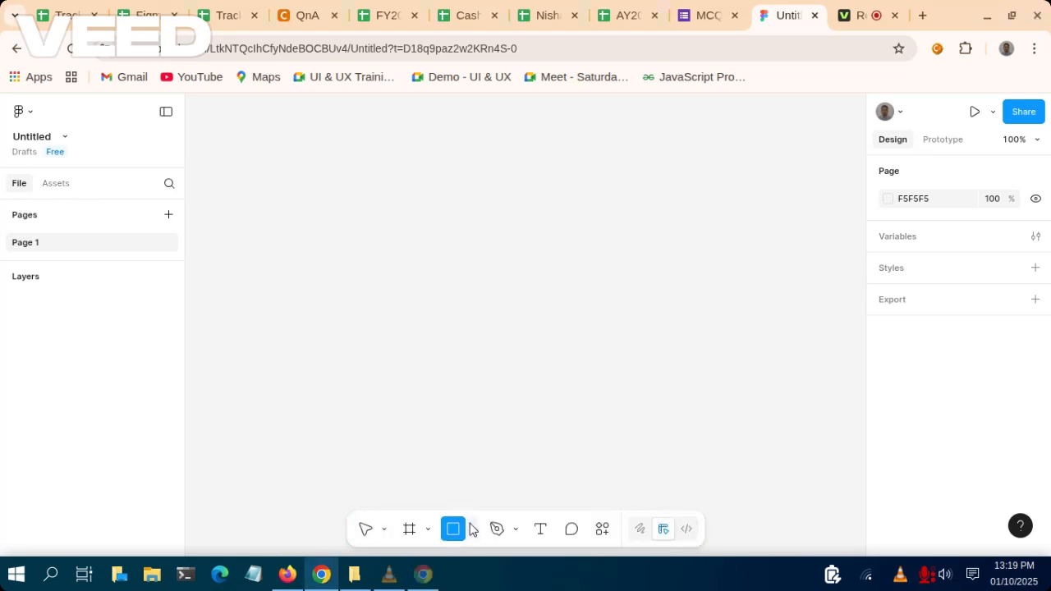
click(472, 529)
click(519, 447)
mouse_move(327, 197)
mouse_down()
mouse_move(399, 260)
mouse_move(406, 284)
mouse_move(417, 281)
mouse_up()
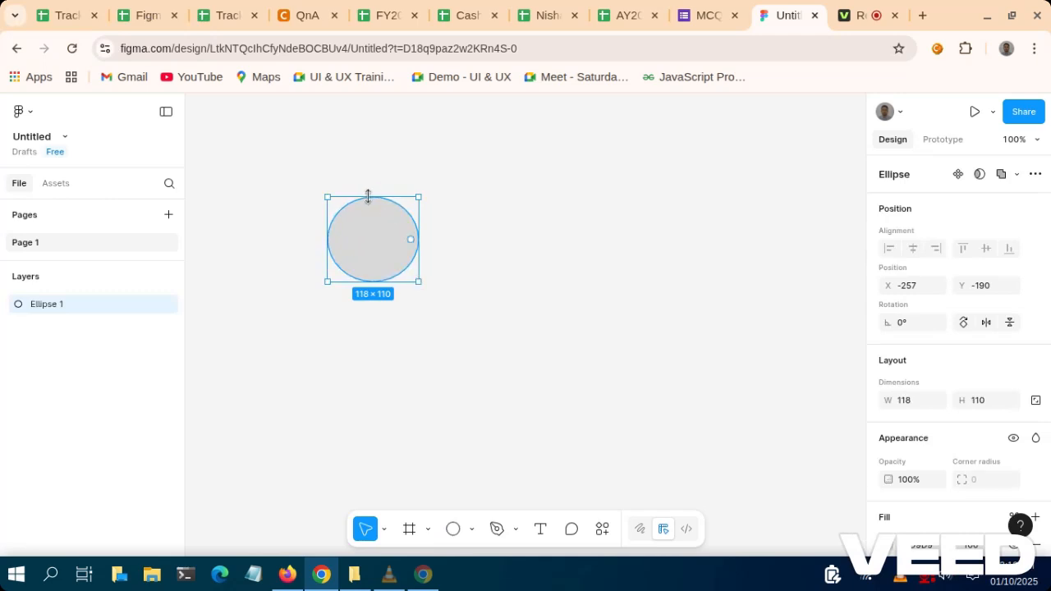
drag(370, 188, 374, 191)
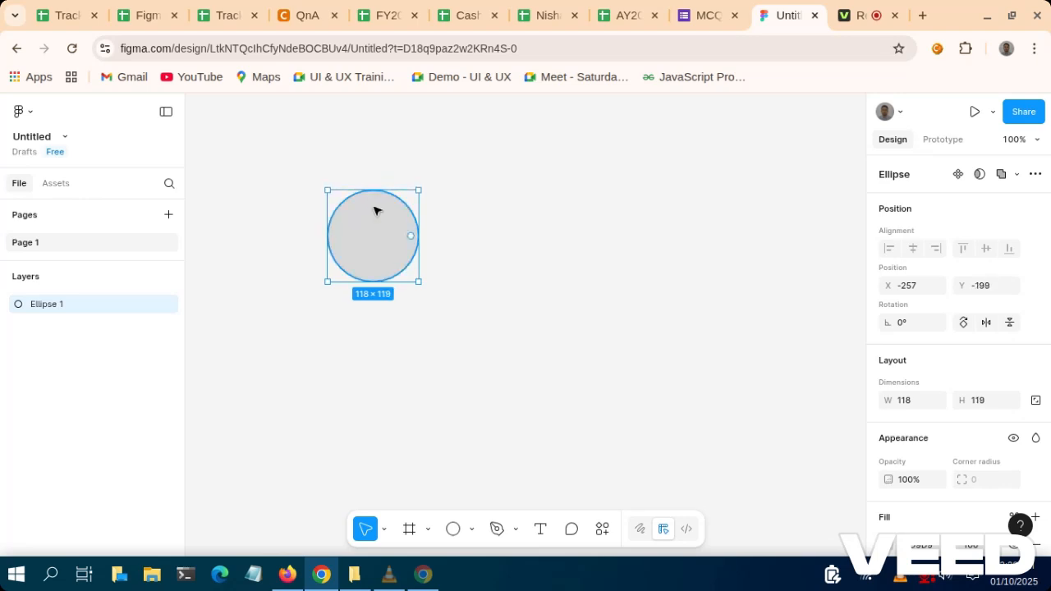
drag(374, 190, 374, 191)
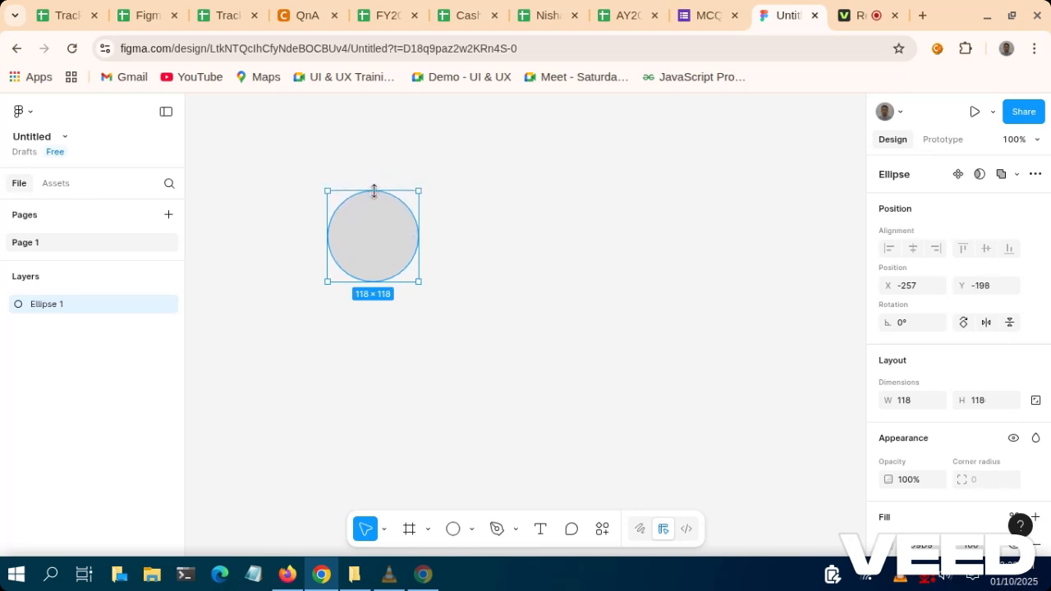
click(476, 254)
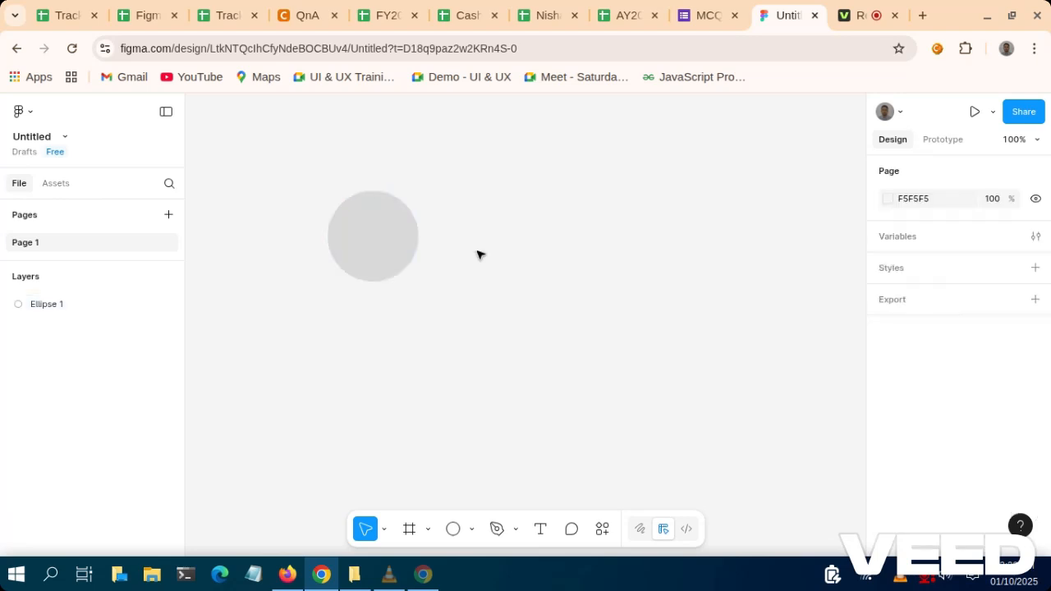
Change the circle's fill colour to pure red, FF0000.
click(389, 231)
scroll(953, 353, down, 2)
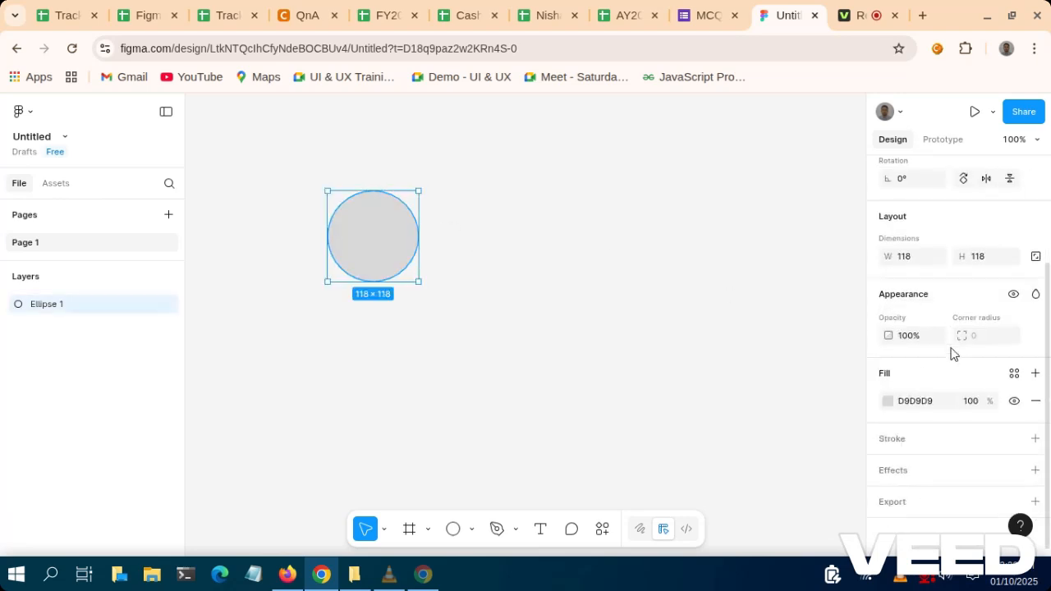
click(888, 400)
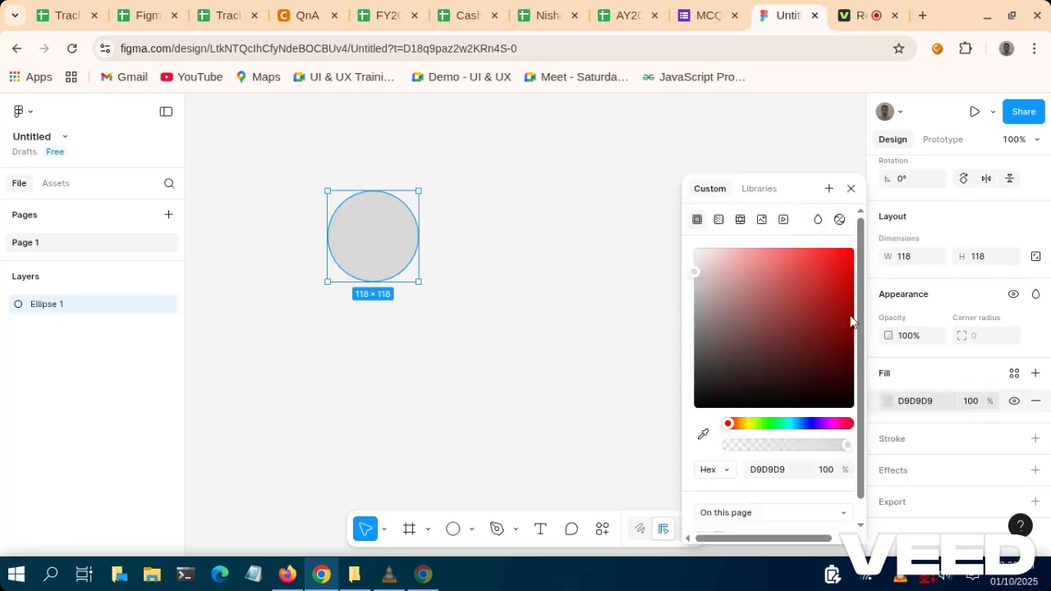
drag(821, 287, 860, 250)
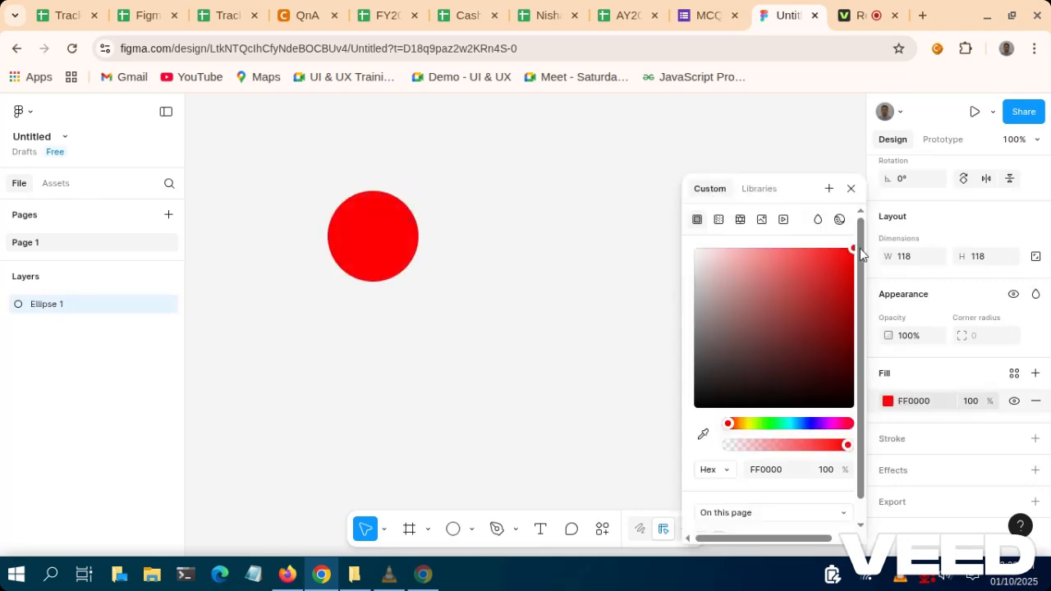
click(850, 190)
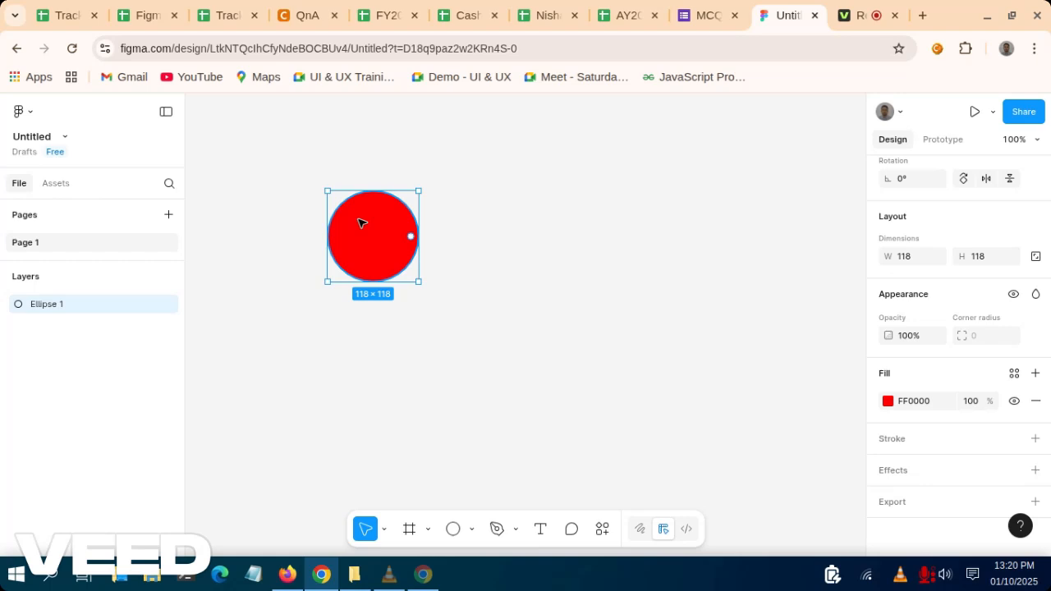
Wrap the red circle in an auto layout frame and turn that frame into a component.
key(shift+a)
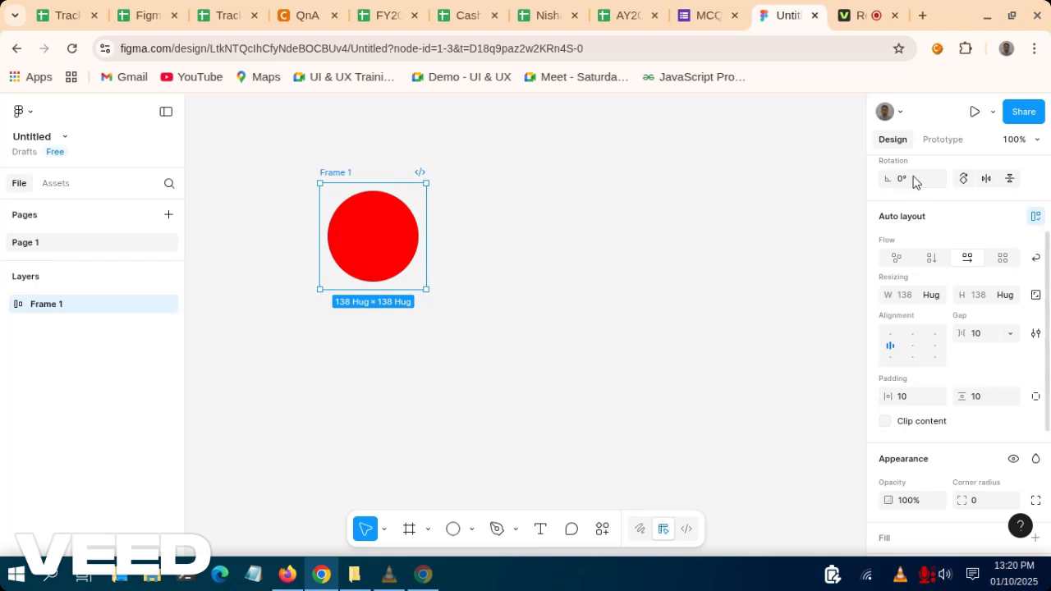
scroll(994, 206, up, 2)
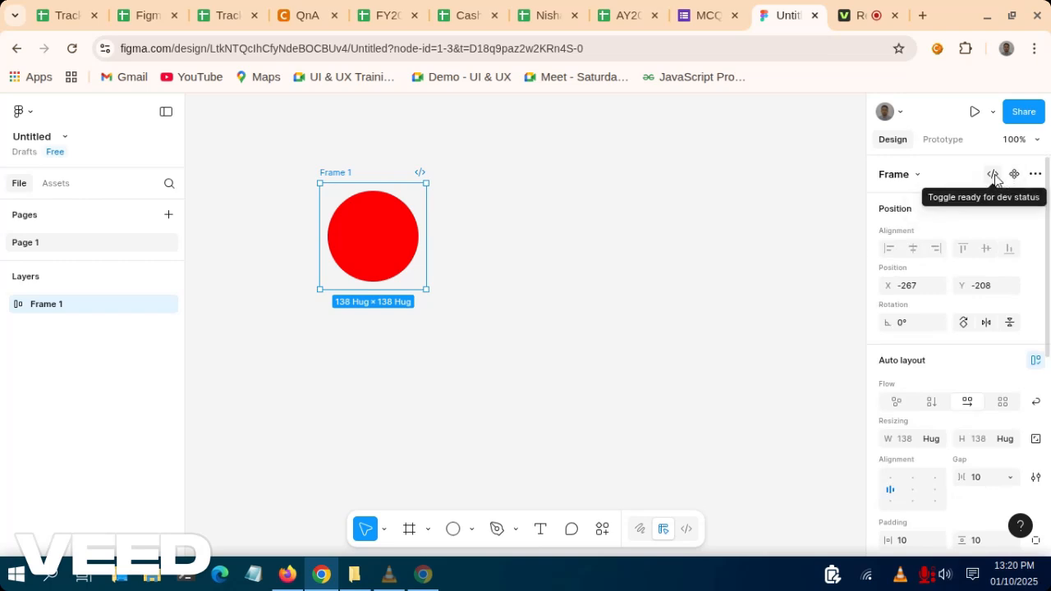
click(1013, 175)
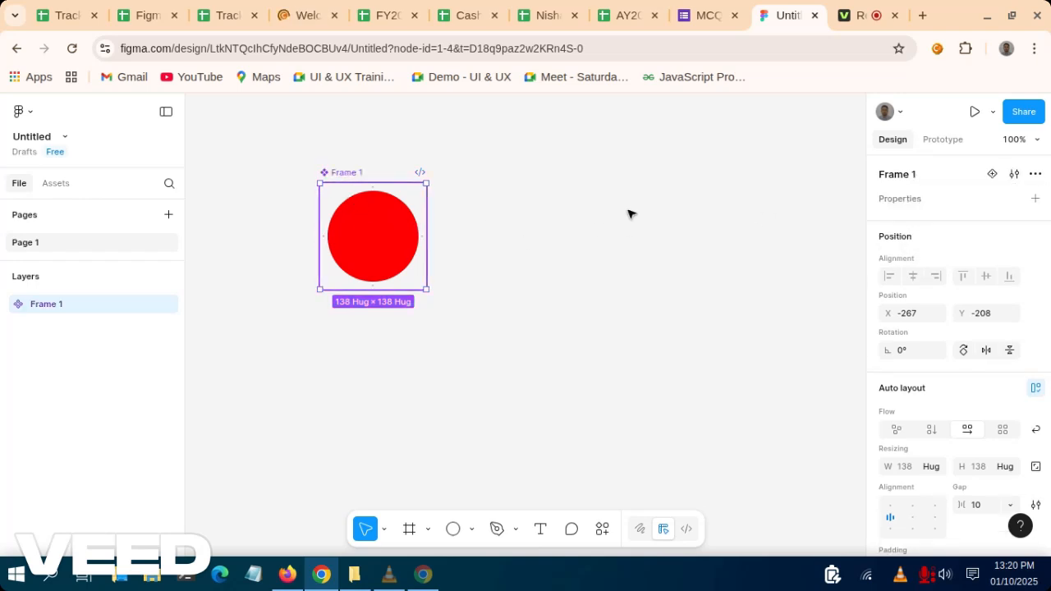
Add a second variant to the circle component and recolour its circle blue, 0033FF.
click(992, 175)
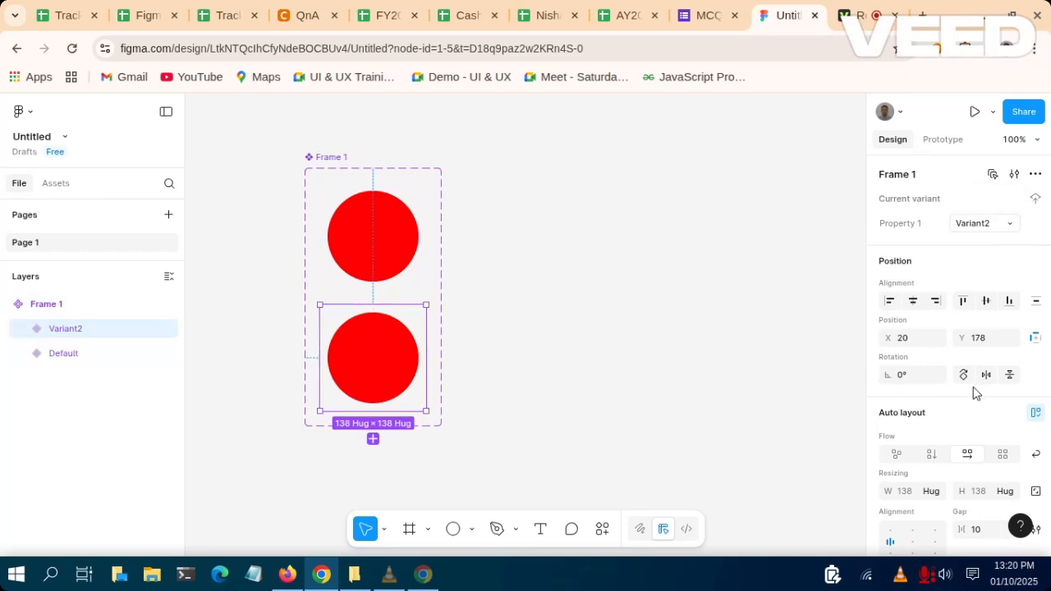
scroll(975, 392, down, 5)
click(889, 434)
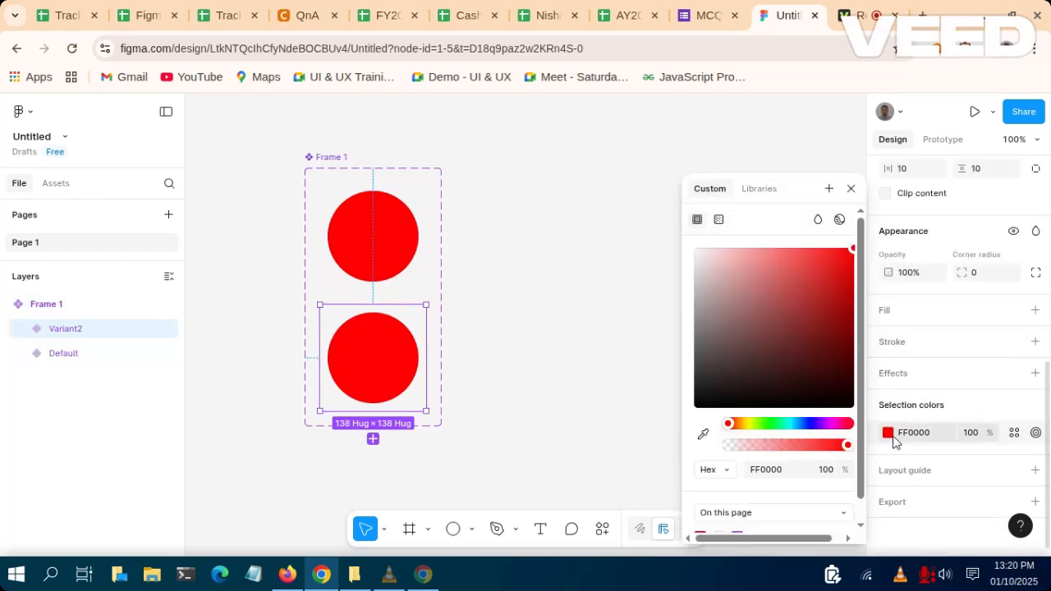
click(805, 423)
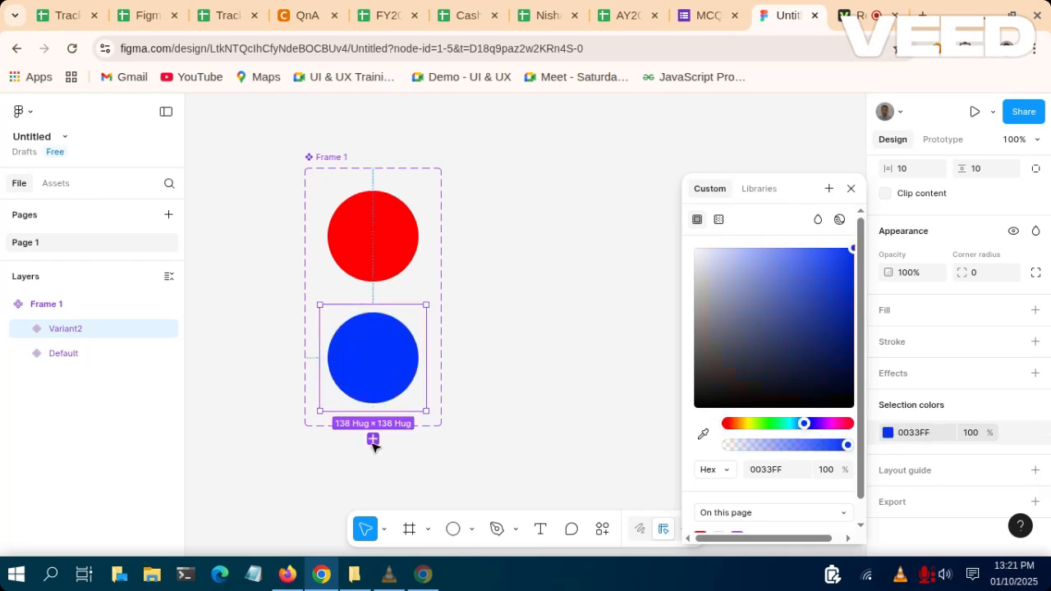
Add a third variant below the blue one and recolour its circle green, 00FF4D.
click(373, 441)
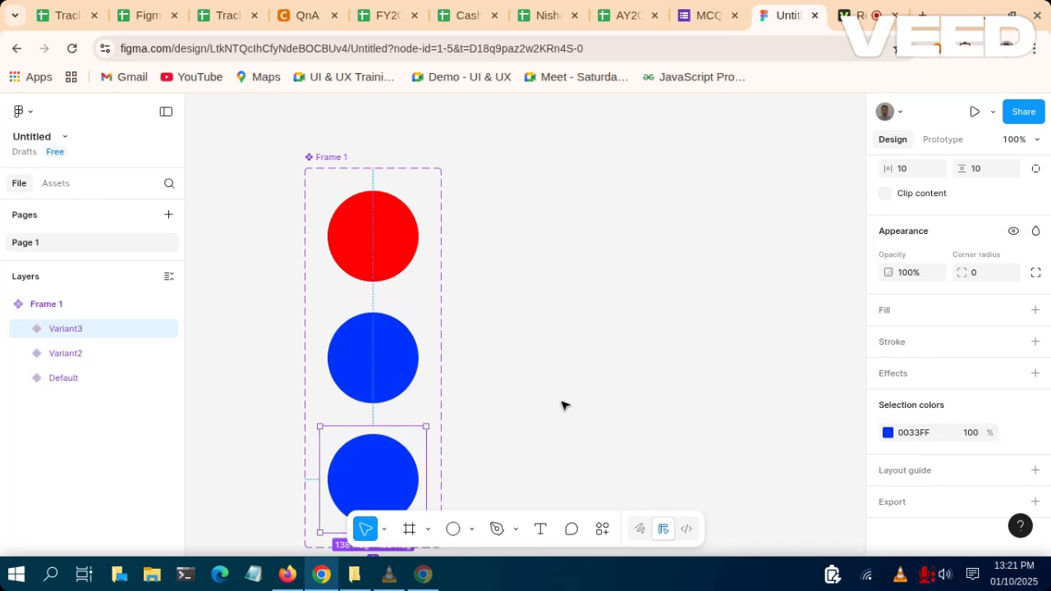
scroll(563, 405, down, 2)
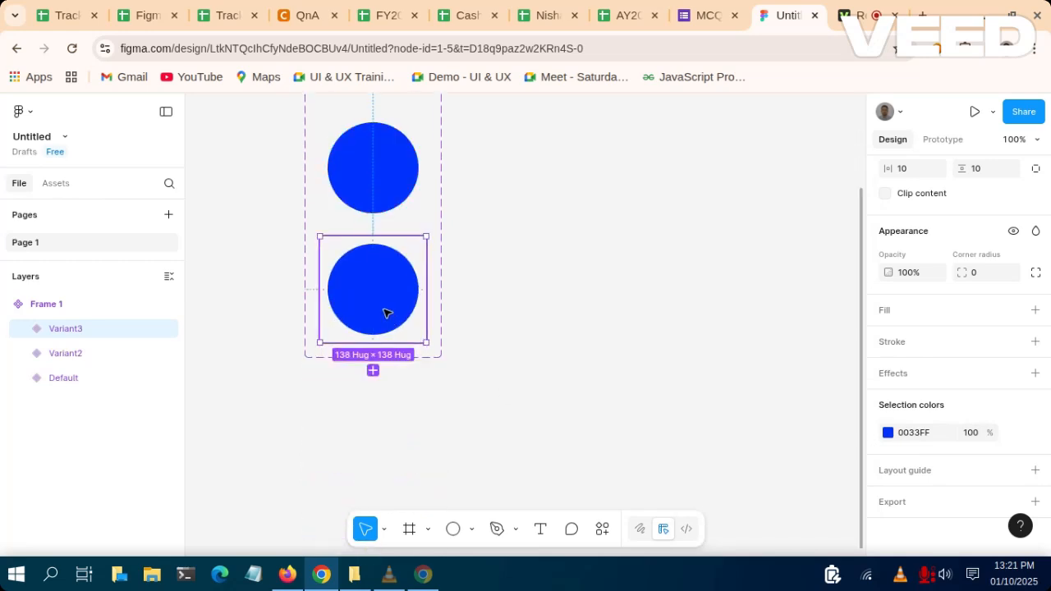
click(888, 432)
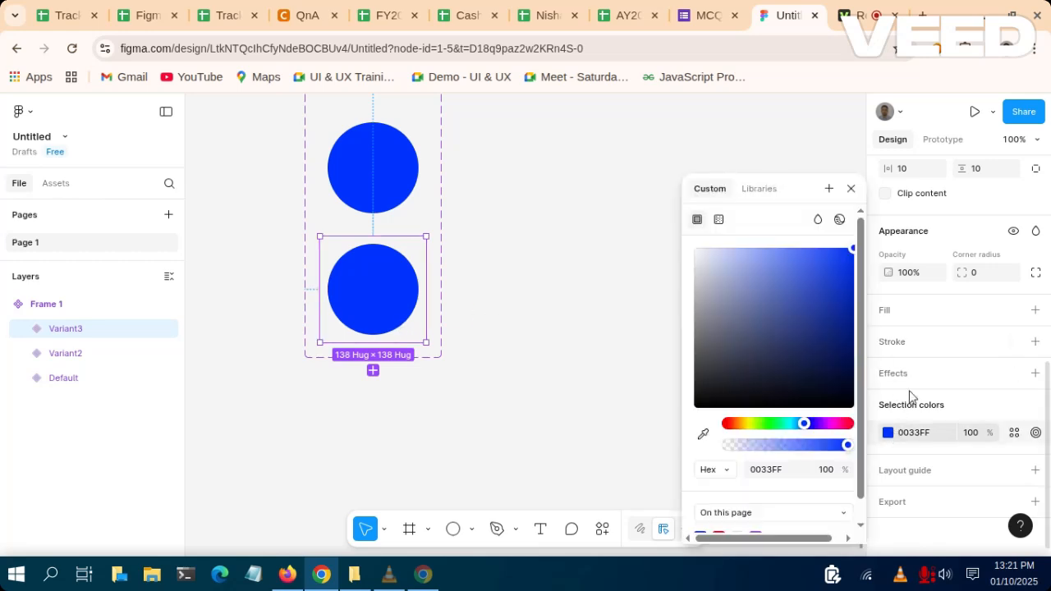
click(775, 423)
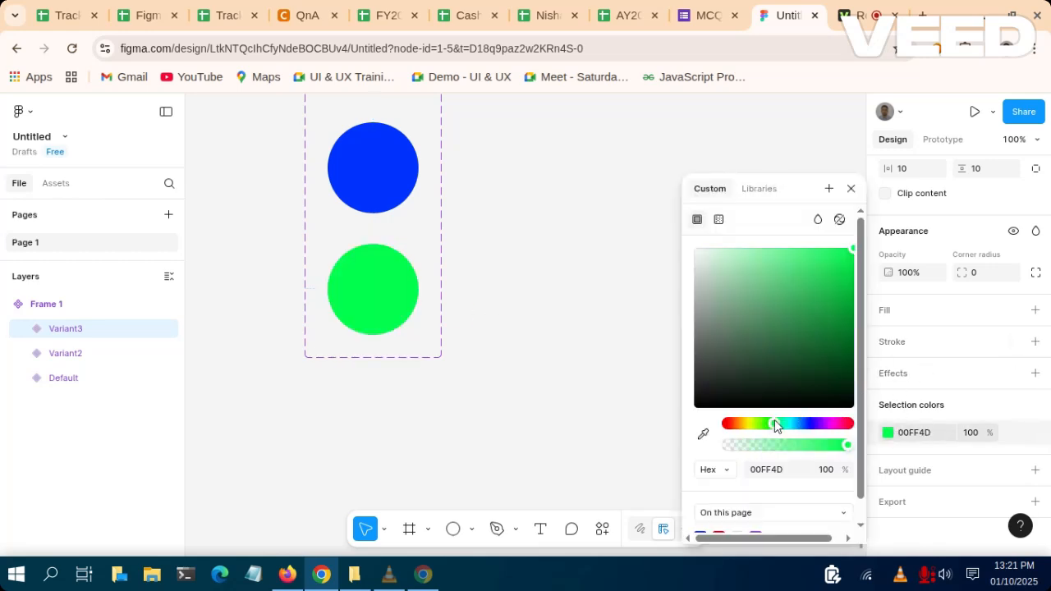
click(851, 191)
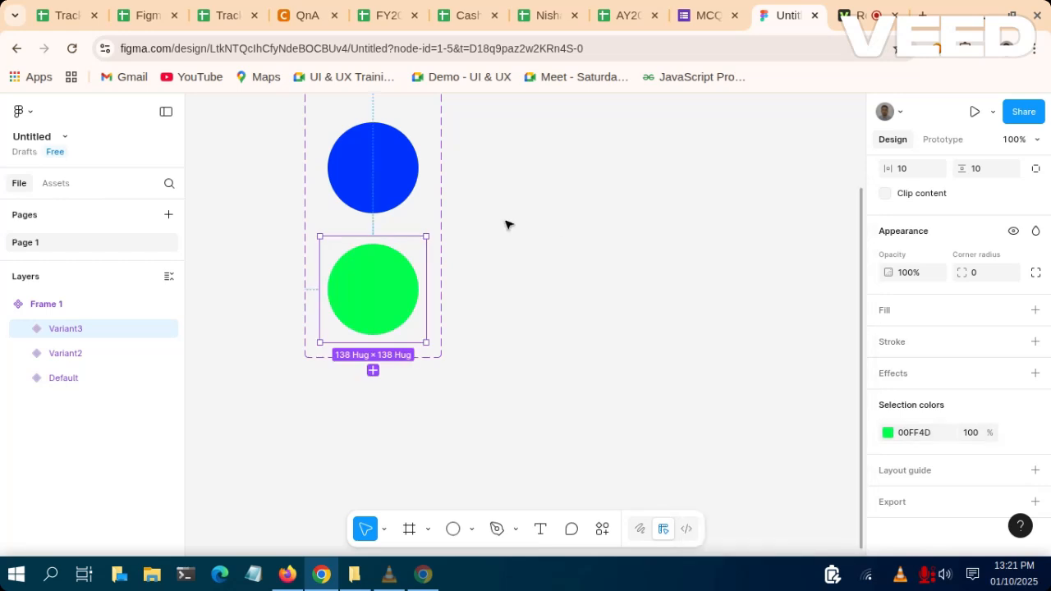
Add a prototype interaction from the red Default variant that changes to the blue Variant2 on click.
scroll(509, 225, up, 3)
click(402, 185)
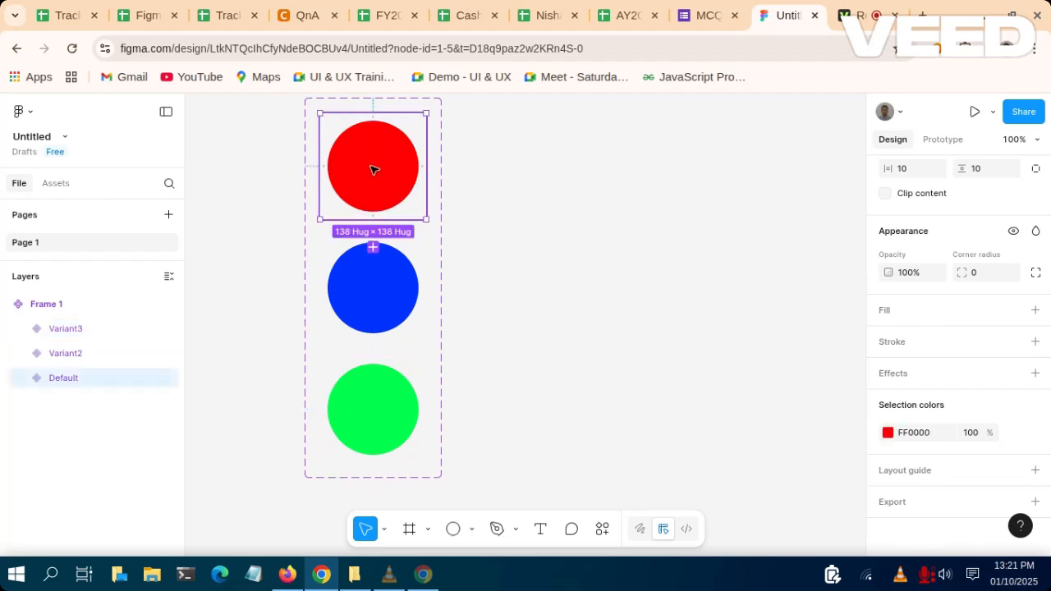
scroll(320, 119, up, 3)
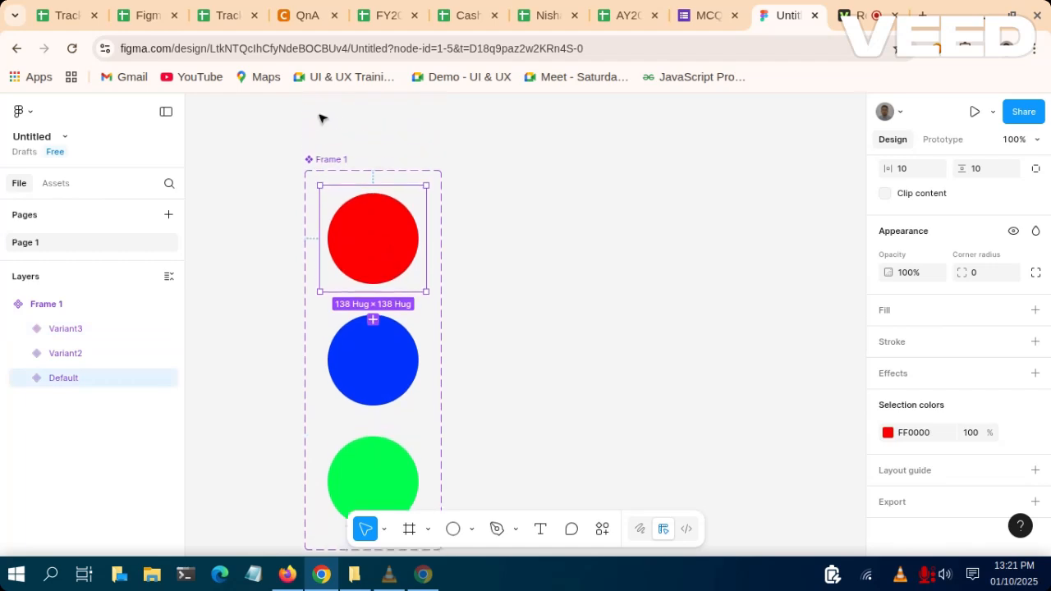
click(945, 141)
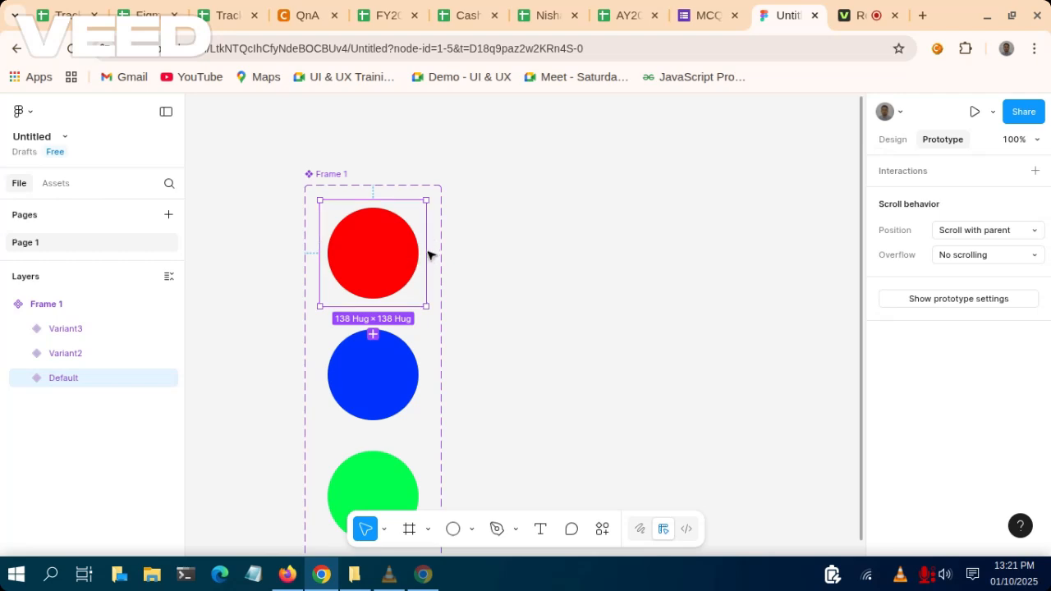
drag(426, 253, 399, 346)
scroll(527, 372, down, 3)
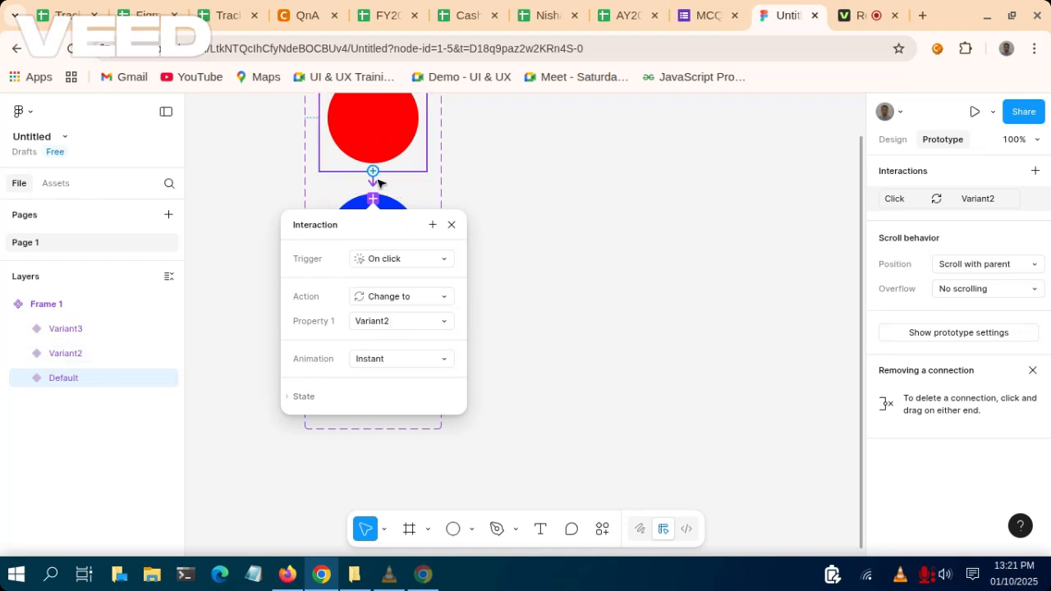
click(502, 214)
Connect the blue Variant2 to the green Variant3 with an on-click Change to interaction.
click(386, 237)
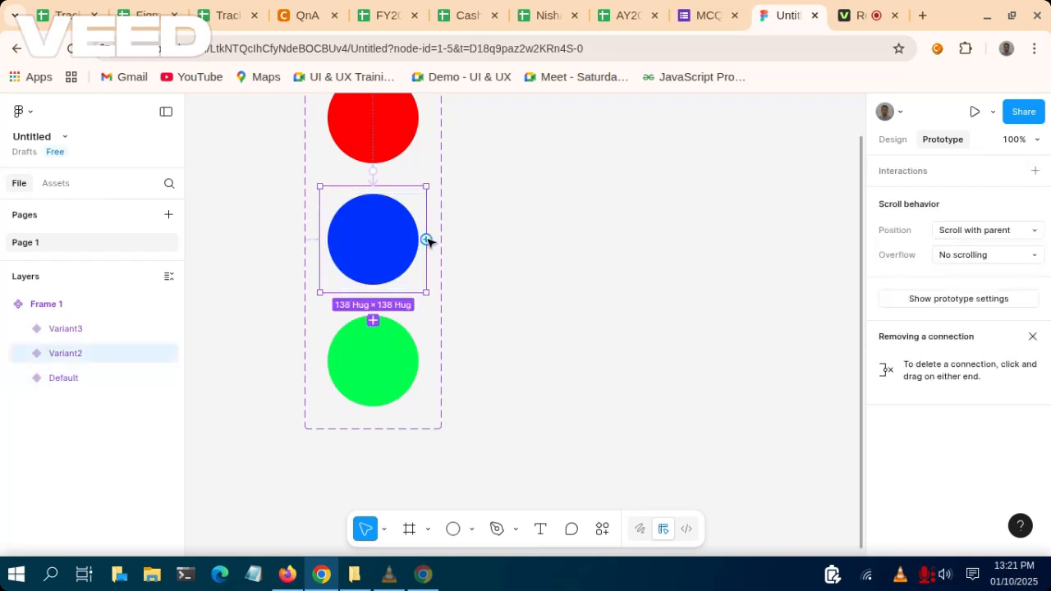
drag(428, 239, 391, 331)
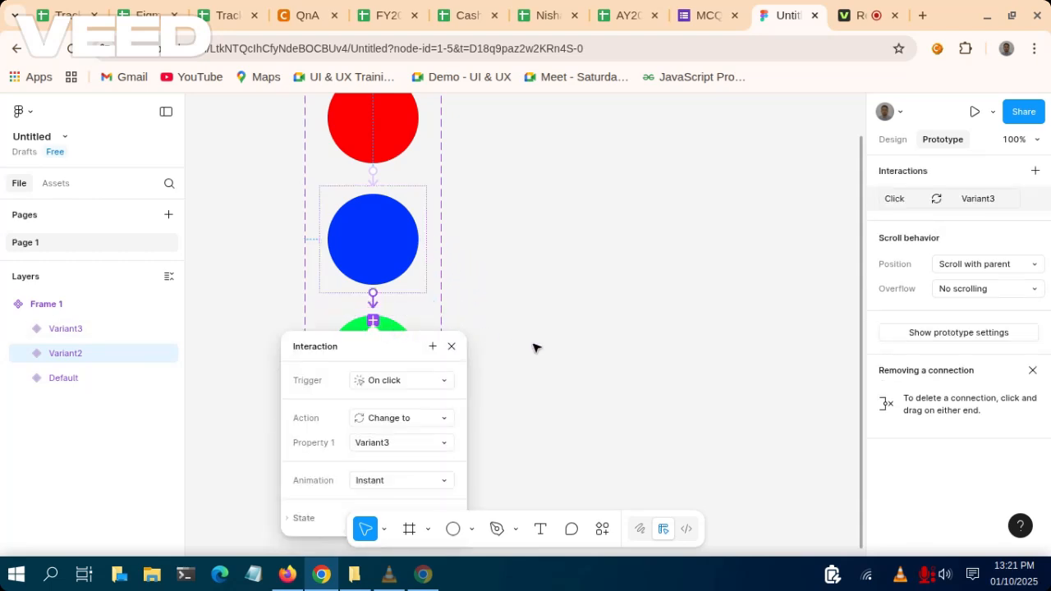
click(481, 348)
Connect the green Variant3 back to the red Default variant with an on-click Change to interaction.
click(380, 352)
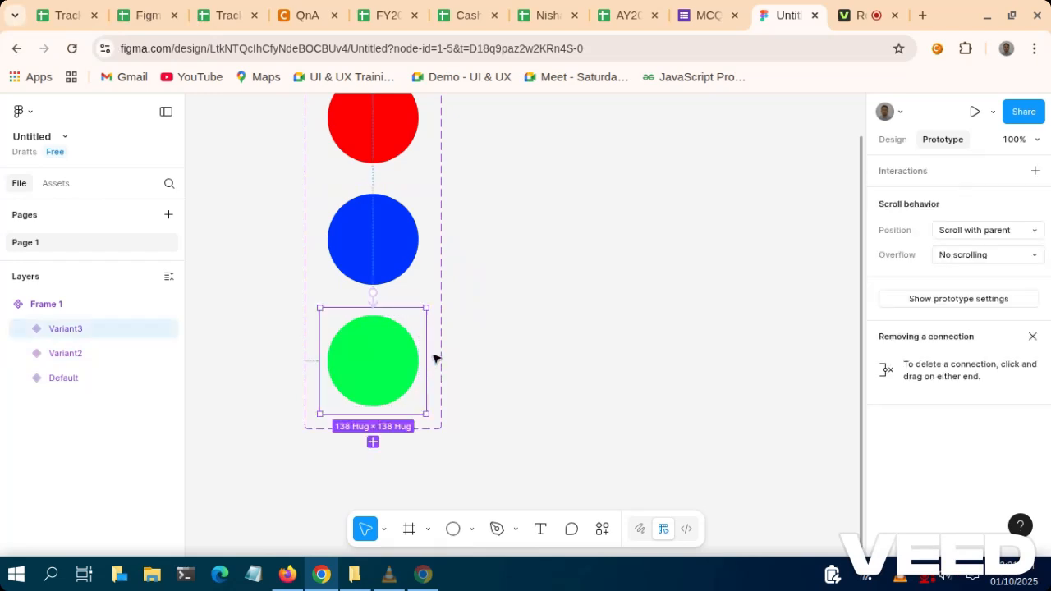
drag(426, 361, 471, 164)
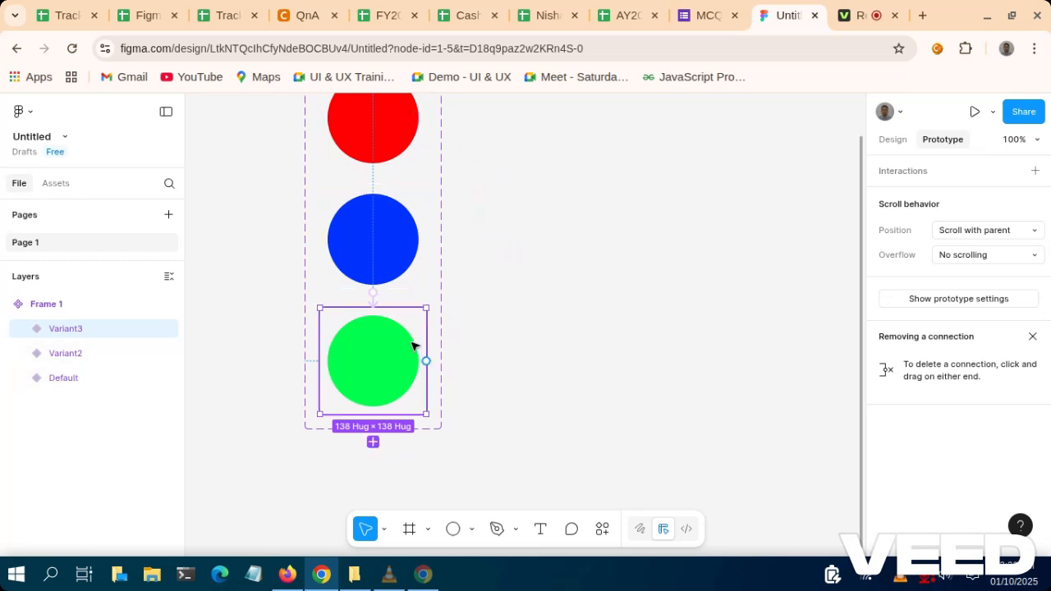
drag(426, 361, 381, 129)
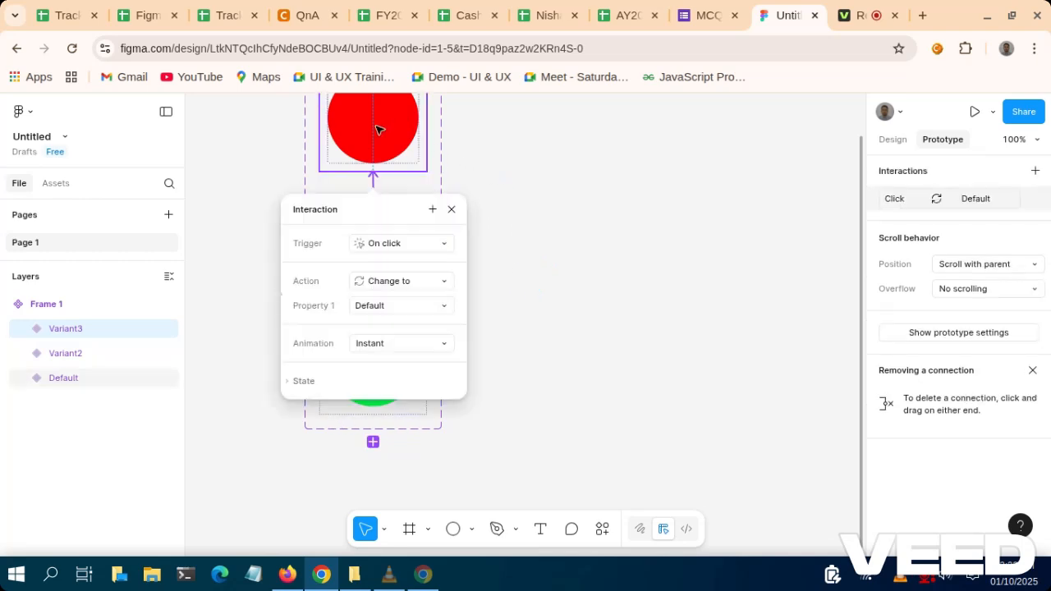
click(528, 208)
Search the assets for "frame 1" and insert an instance of the Frame 1 component beside the variant set.
scroll(531, 263, up, 3)
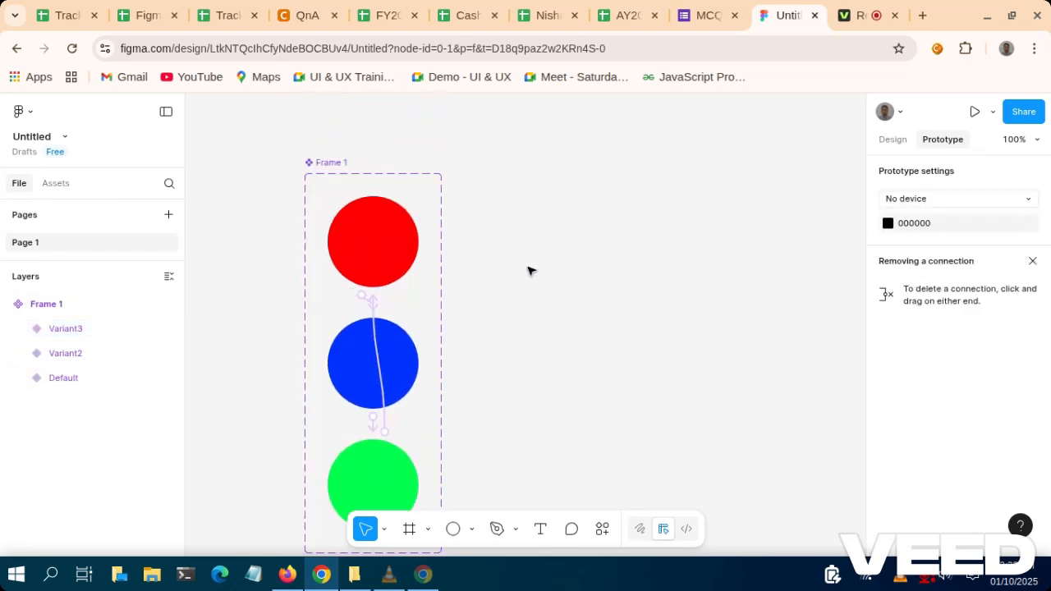
click(329, 164)
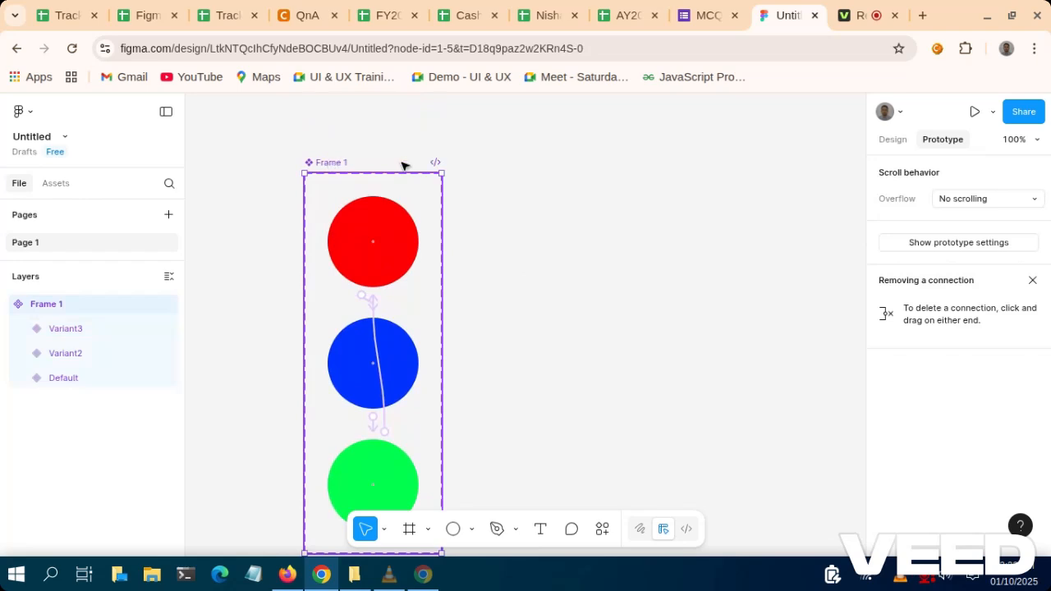
click(554, 171)
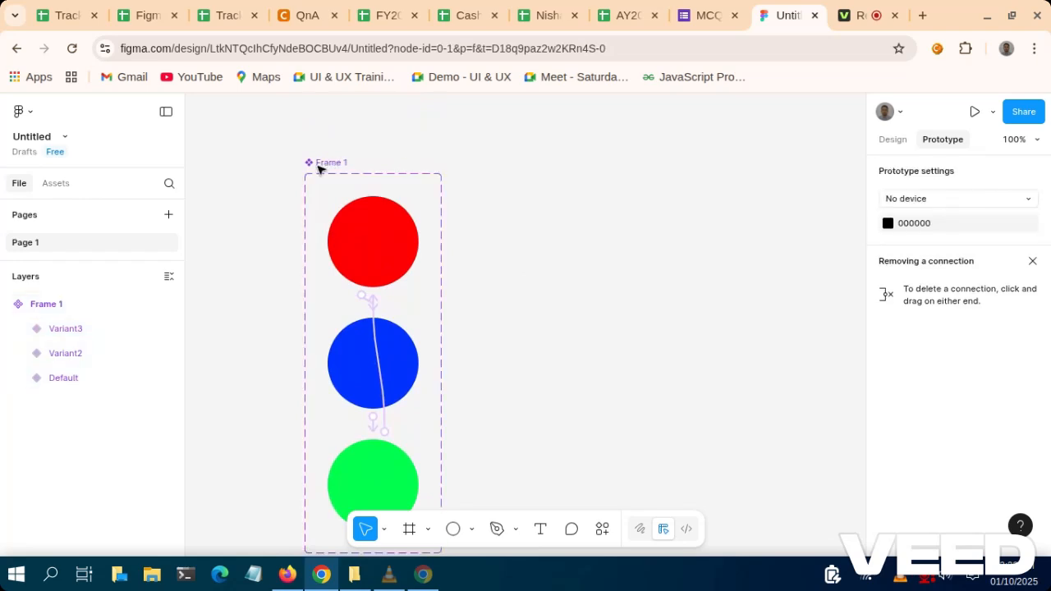
click(55, 183)
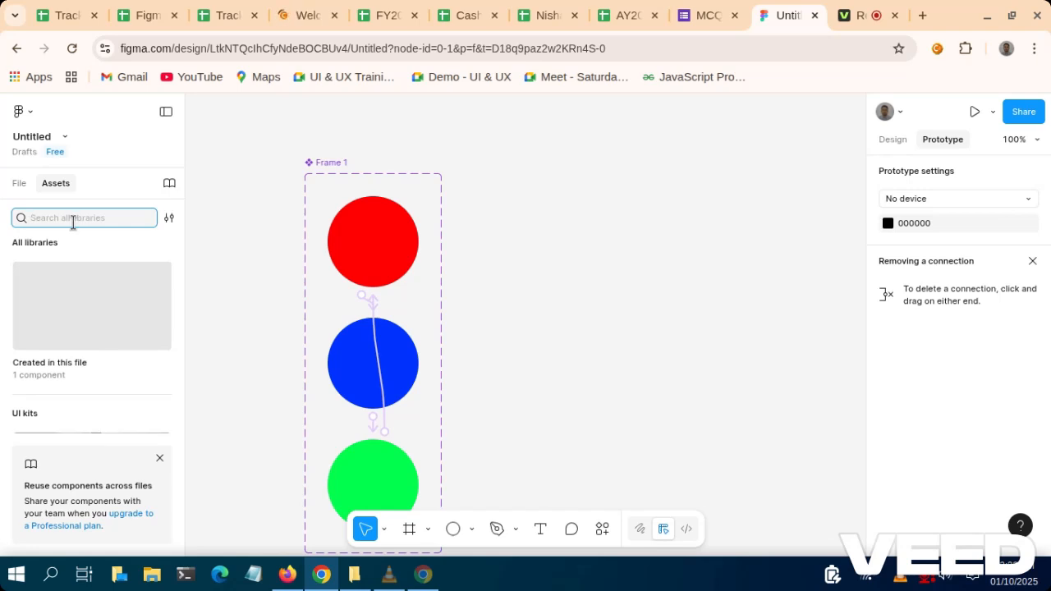
text(frame 1)
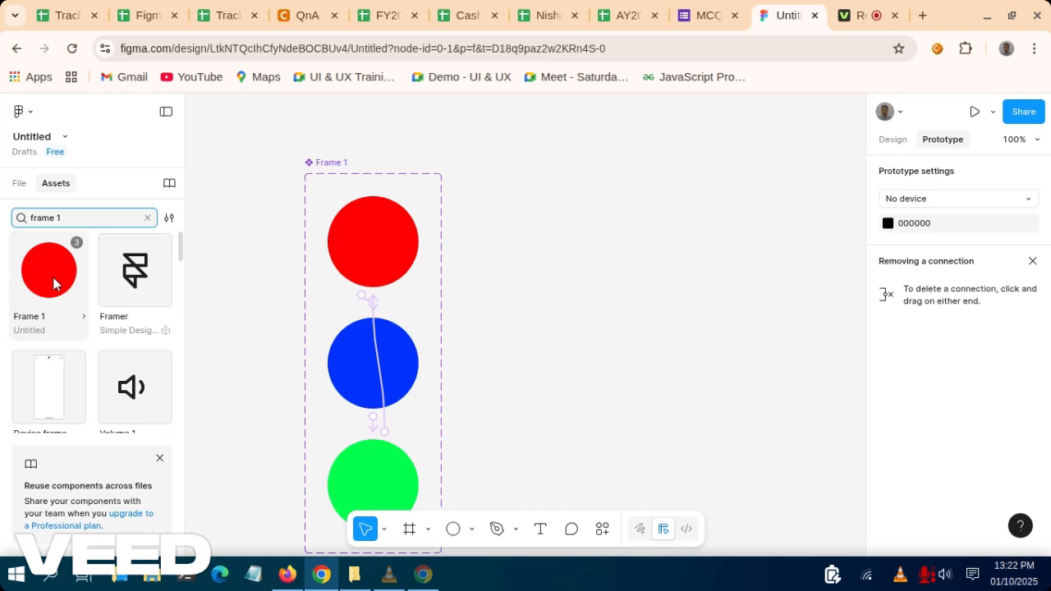
click(52, 278)
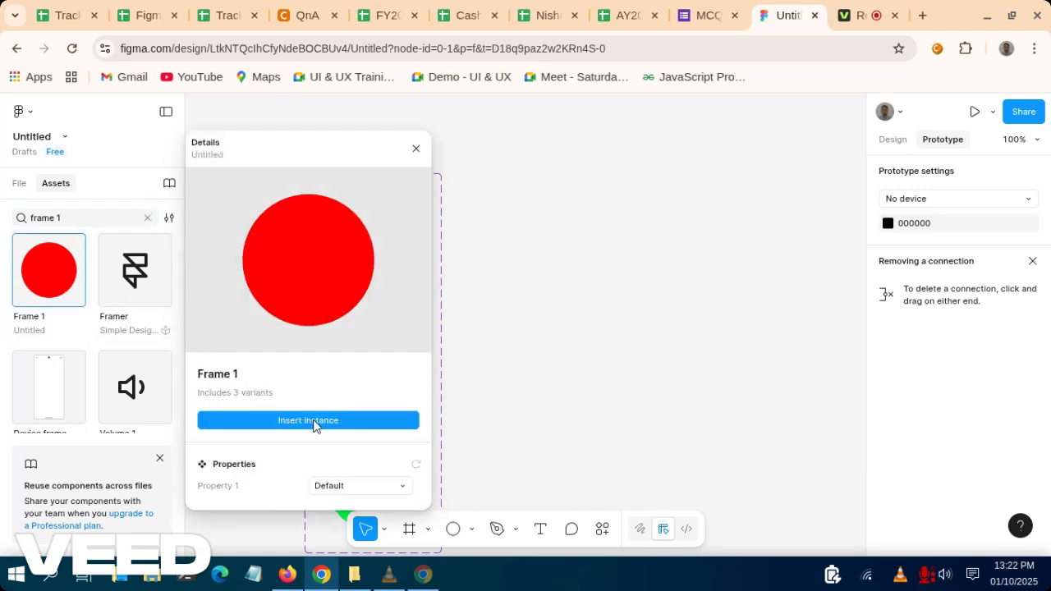
click(335, 426)
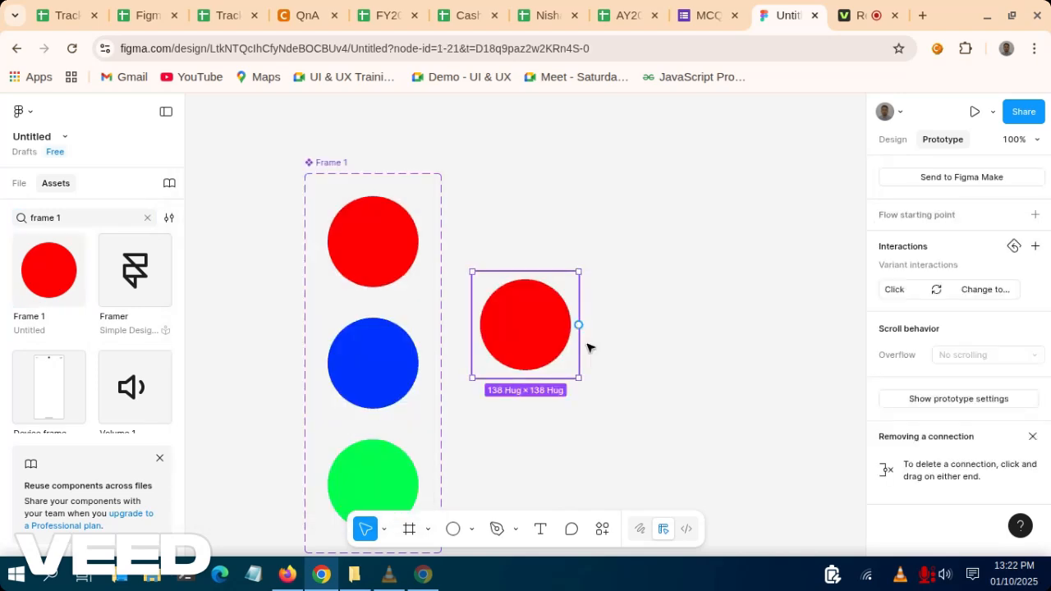
click(723, 334)
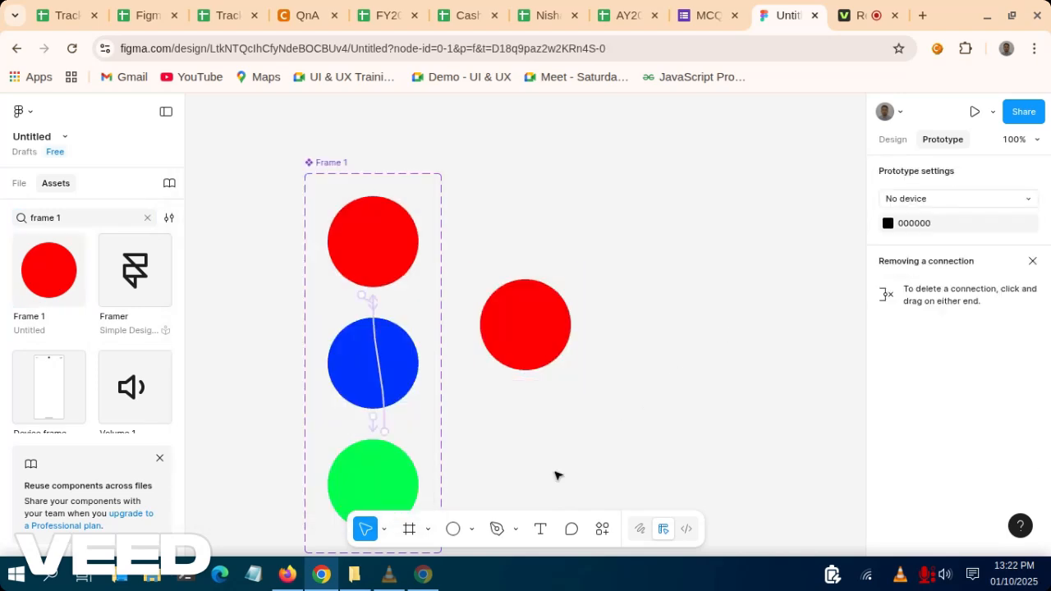
Draw a new frame about 252 × 296 on the empty canvas beside the inserted red circle instance.
click(416, 532)
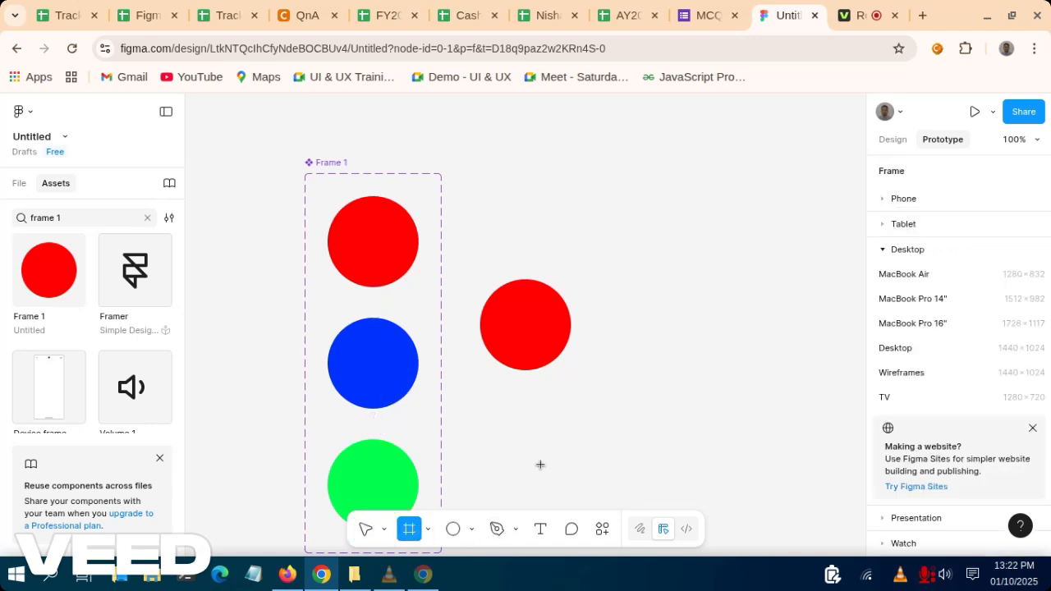
mouse_move(620, 151)
mouse_down()
mouse_move(692, 204)
mouse_move(814, 378)
mouse_up()
click(770, 317)
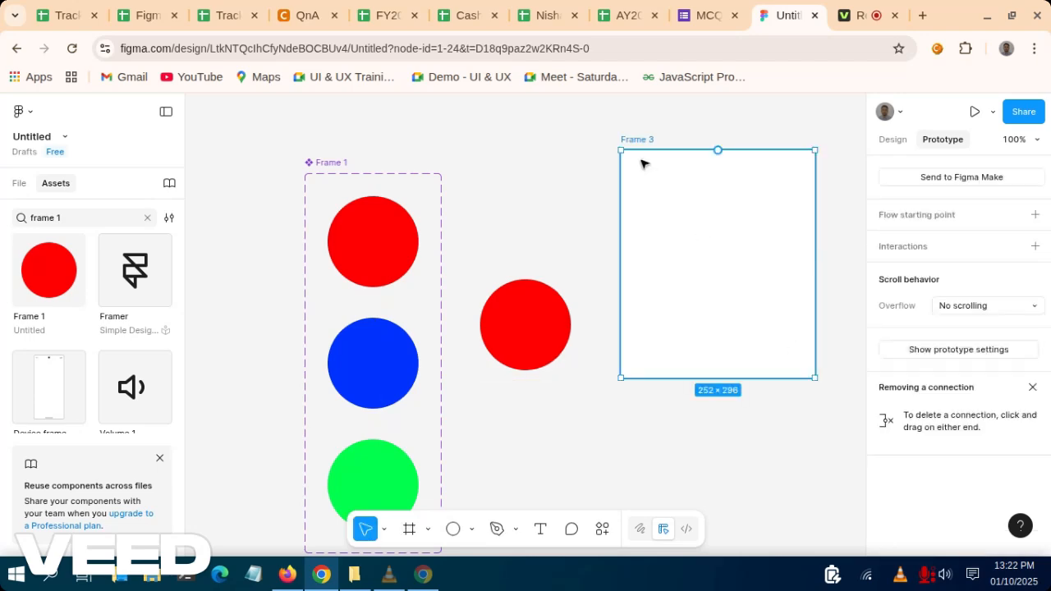
Resize the new frame to the iPhone 16 preset and move it to about X 15, Y -299.
click(891, 143)
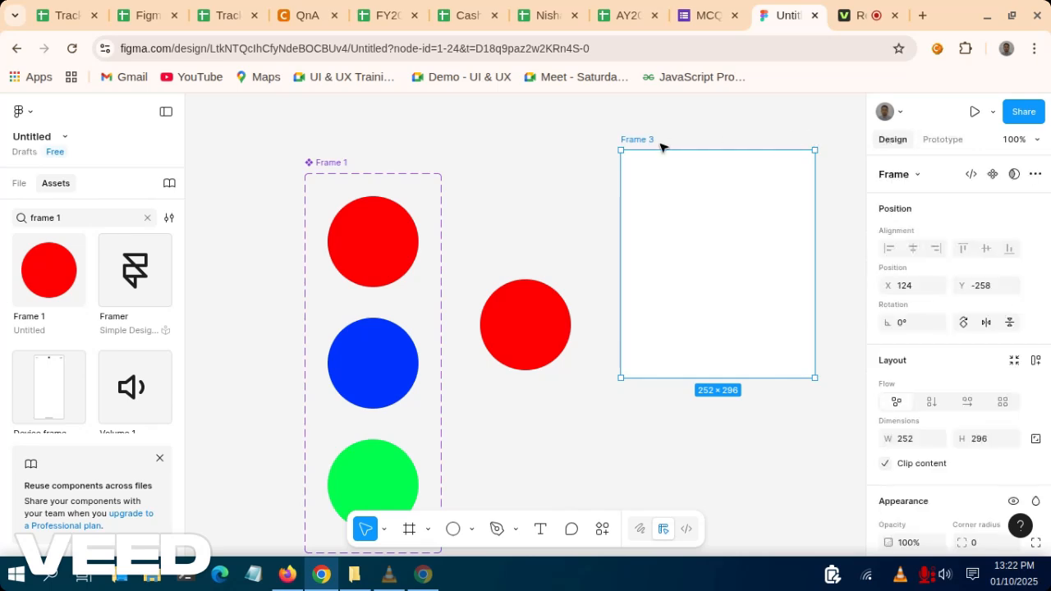
click(903, 175)
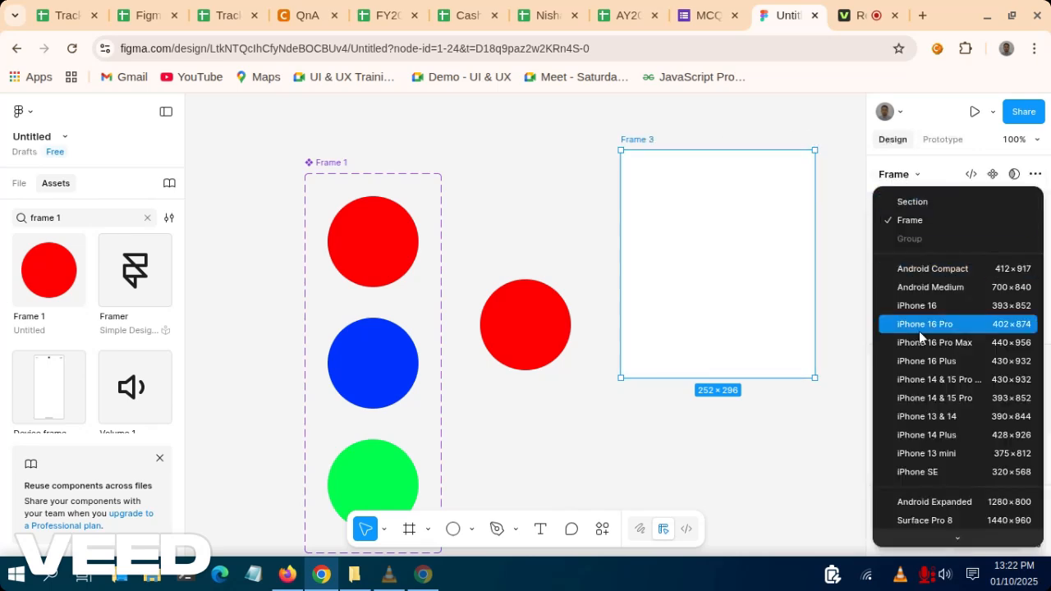
scroll(939, 391, down, 5)
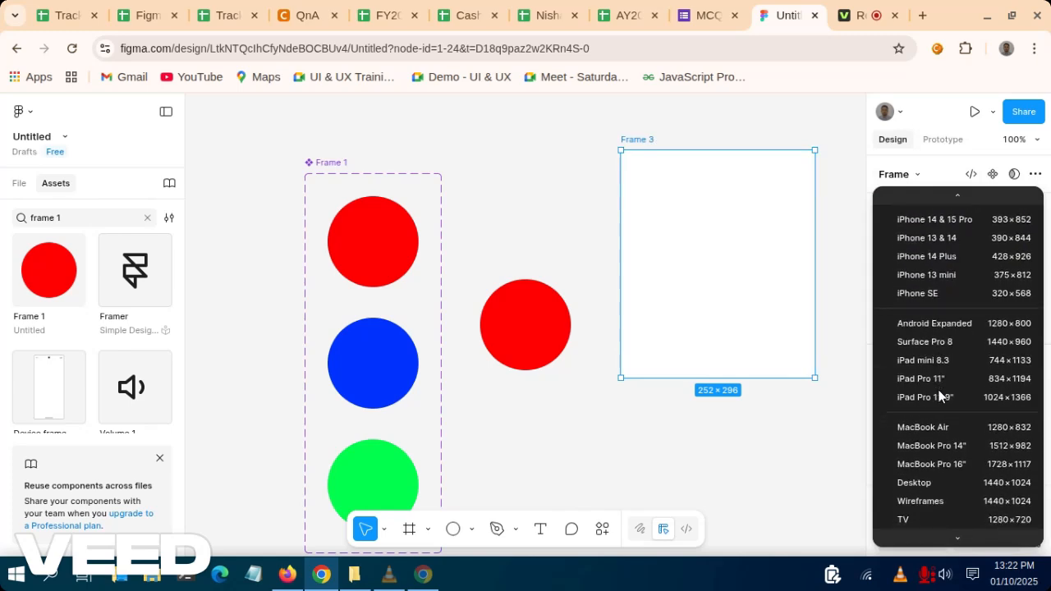
scroll(939, 390, up, 5)
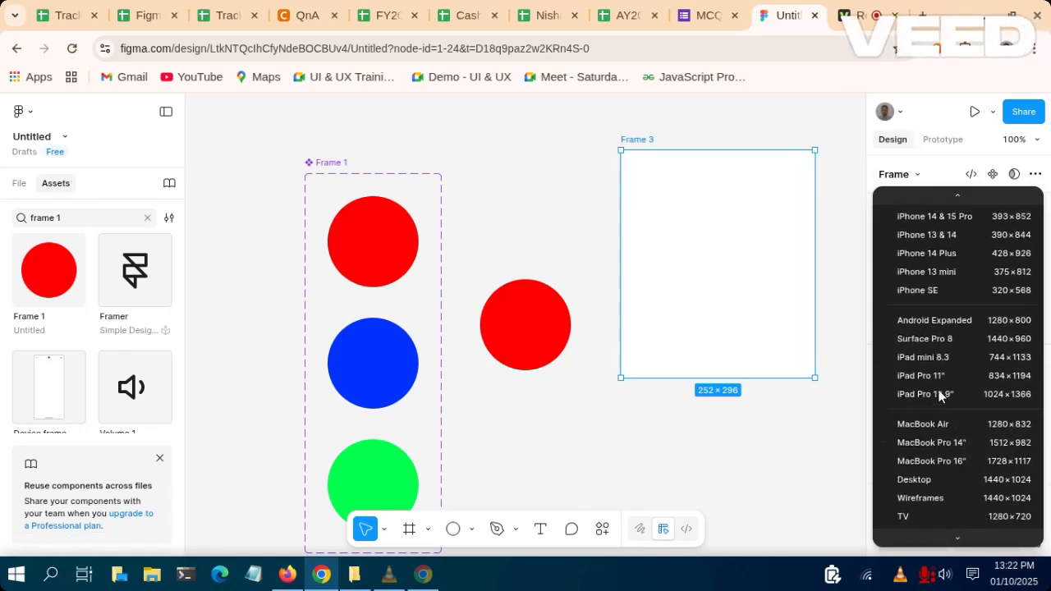
scroll(939, 390, up, 2)
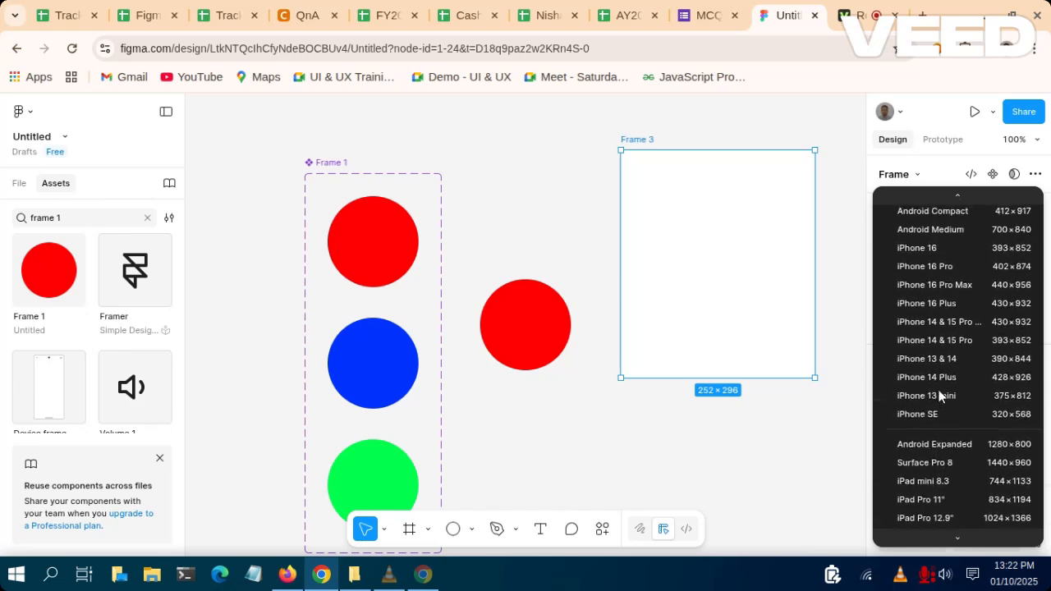
scroll(938, 390, down, 4)
scroll(939, 393, down, 2)
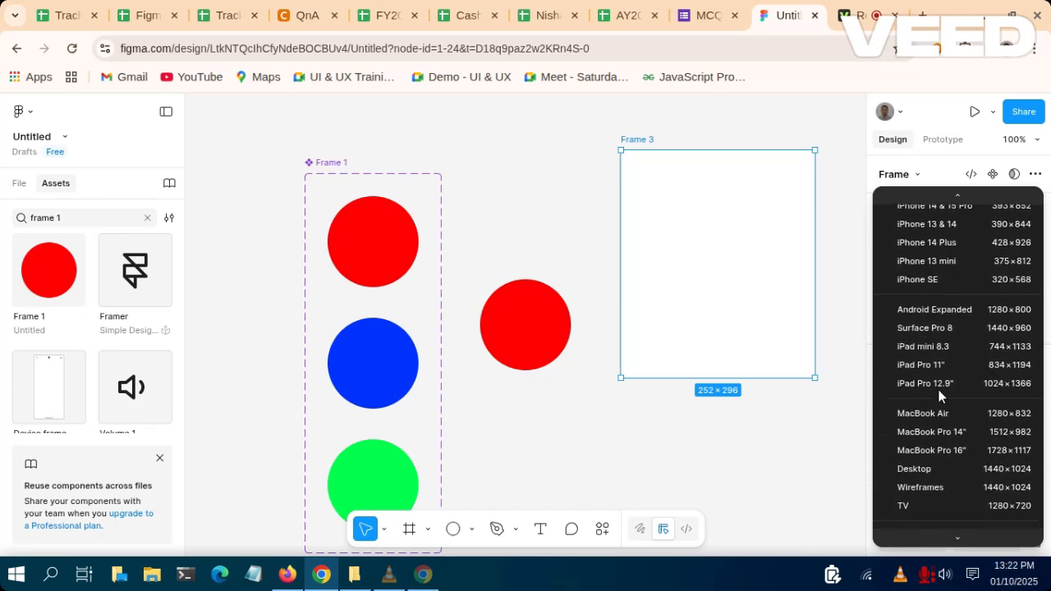
scroll(939, 393, up, 4)
scroll(939, 392, up, 1)
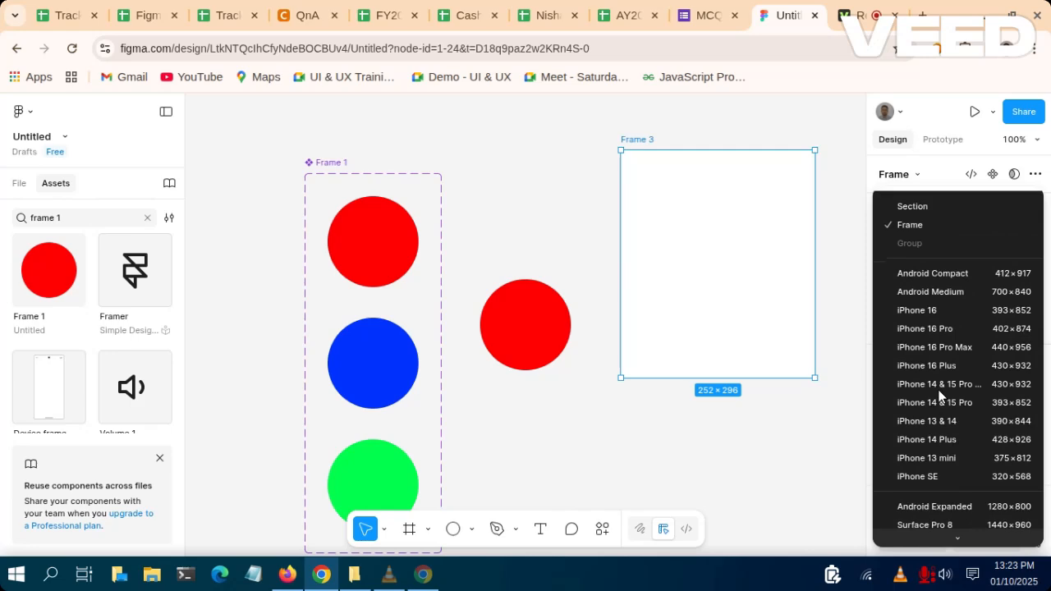
click(927, 307)
drag(702, 264, 619, 232)
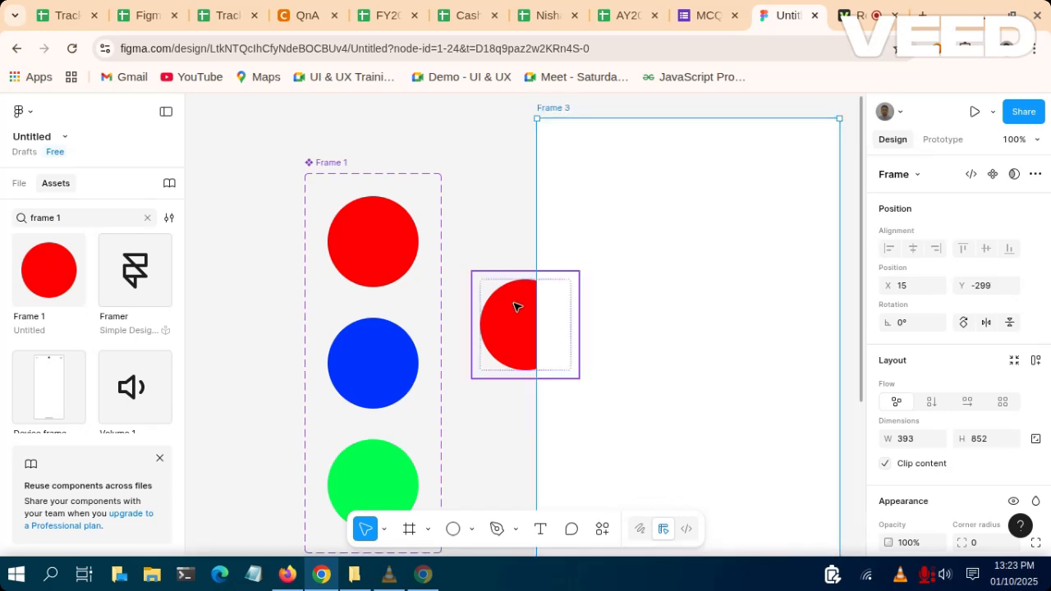
Move the red circle instance into the phone-sized frame and centre it both ways, at X 128, Y 357.
key(ctrl+minus)
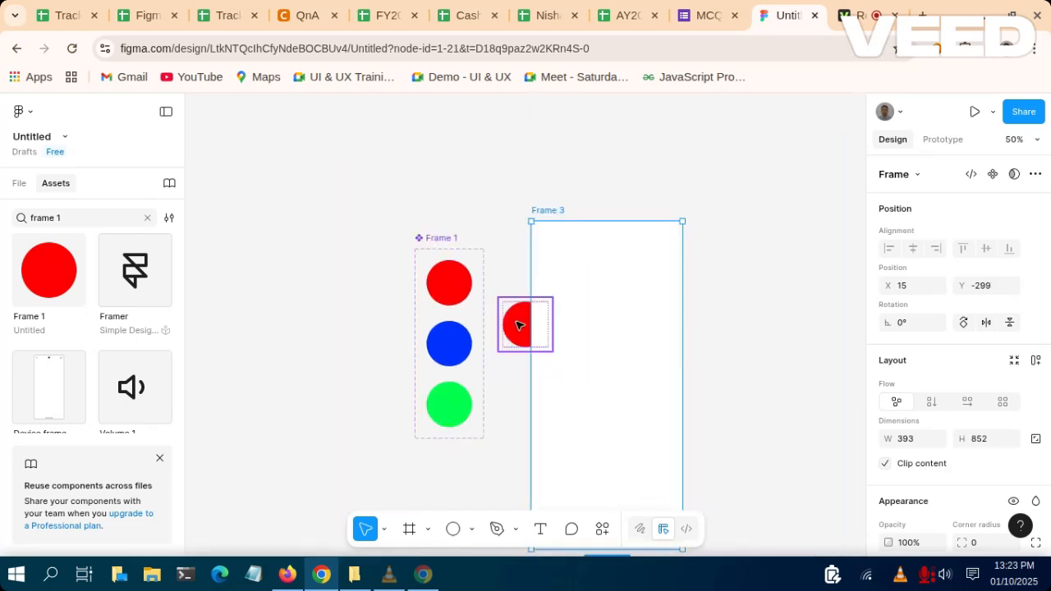
drag(520, 325, 607, 376)
scroll(607, 376, down, 3)
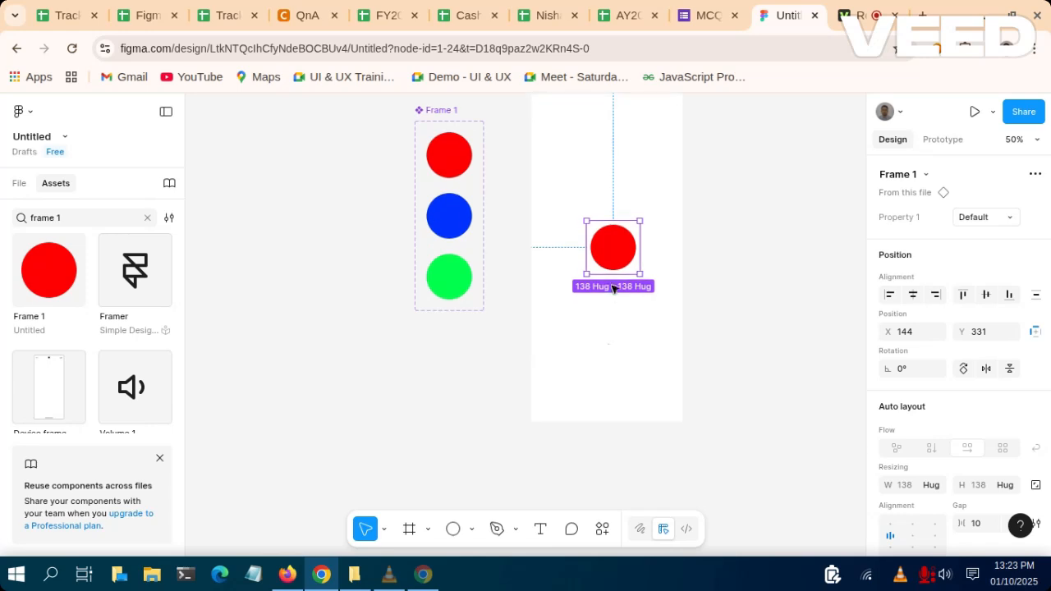
scroll(692, 309, up, 1)
scroll(693, 308, down, 1)
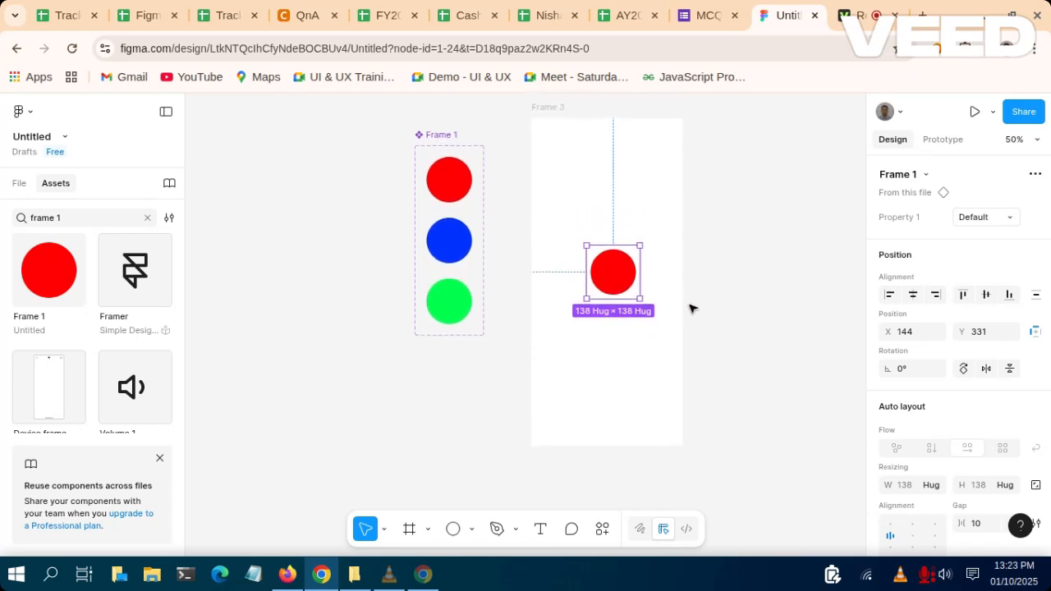
mouse_move(618, 257)
mouse_down()
mouse_move(579, 245)
mouse_move(611, 249)
mouse_move(610, 266)
mouse_up()
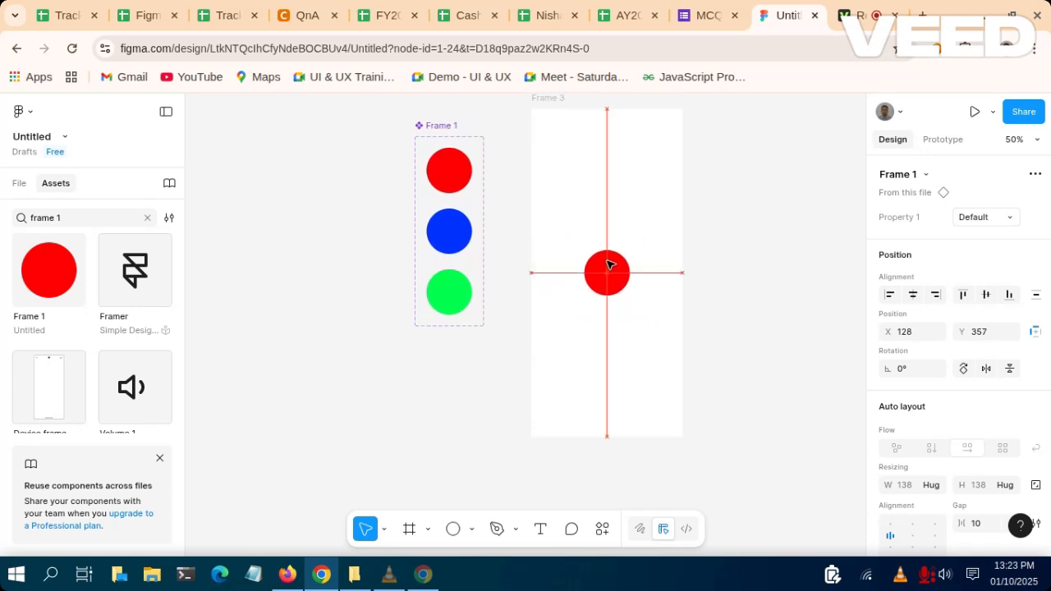
click(630, 238)
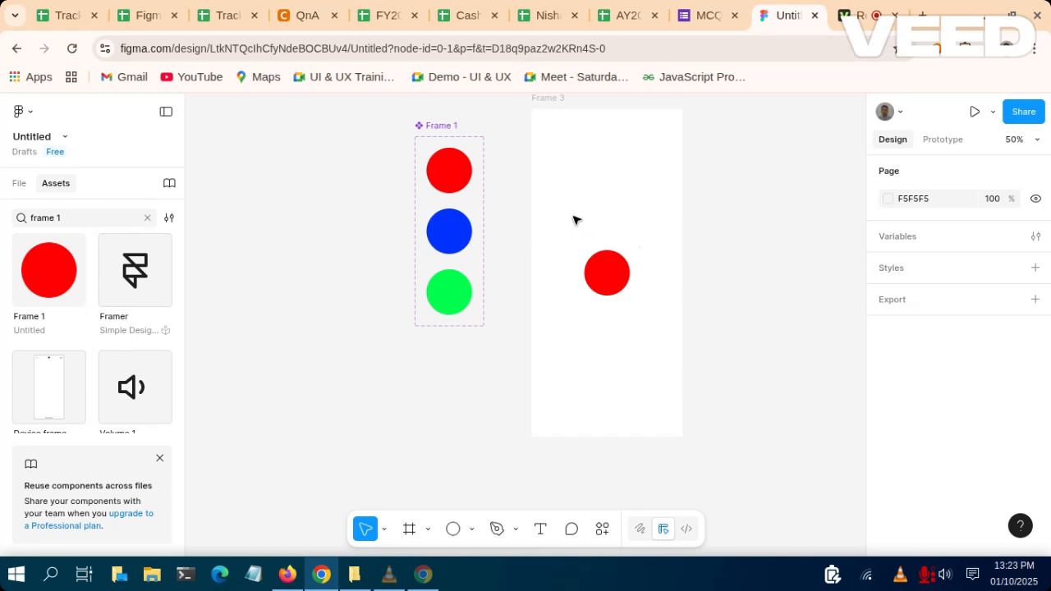
scroll(576, 228, up, 1)
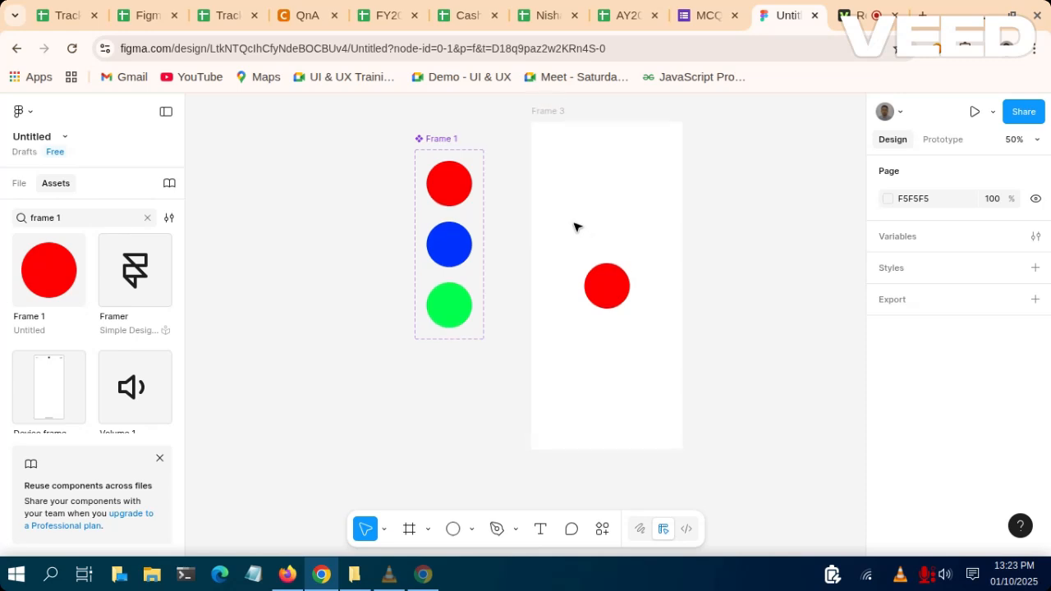
Set the prototype device to iPhone 16 in the prototype settings.
click(612, 288)
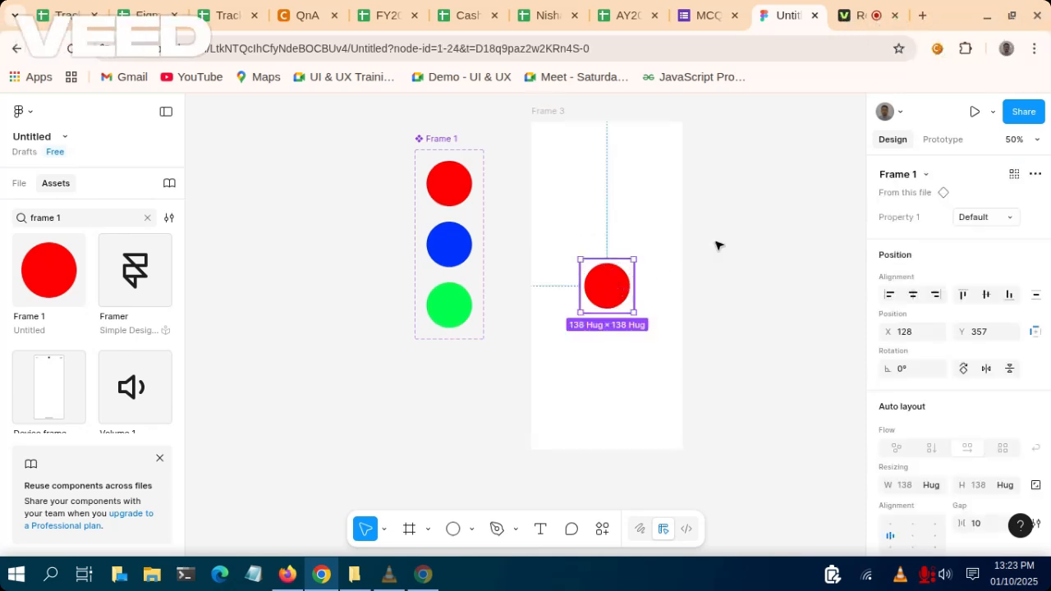
click(949, 141)
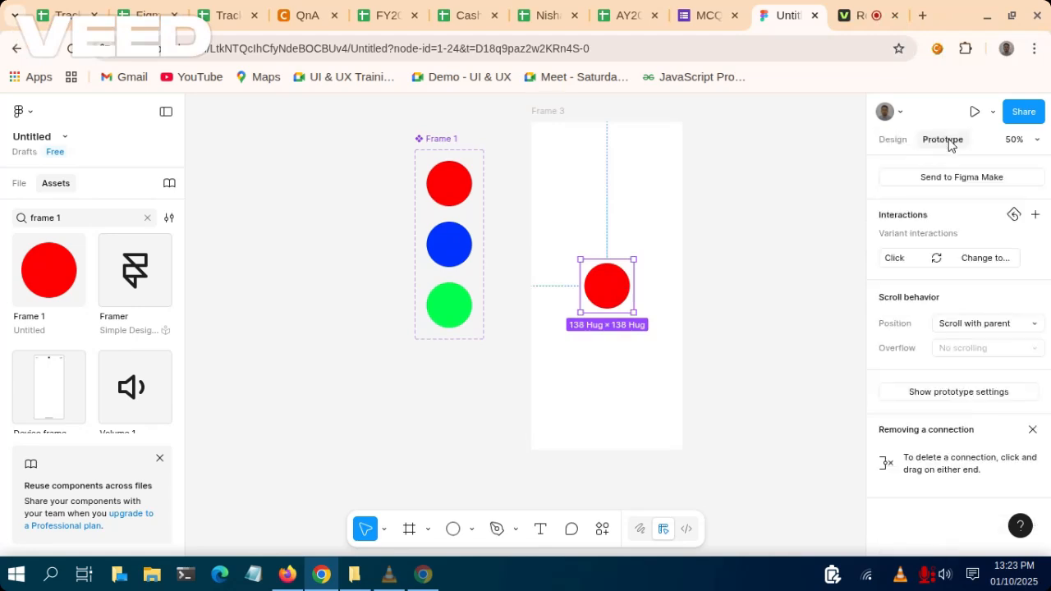
click(979, 394)
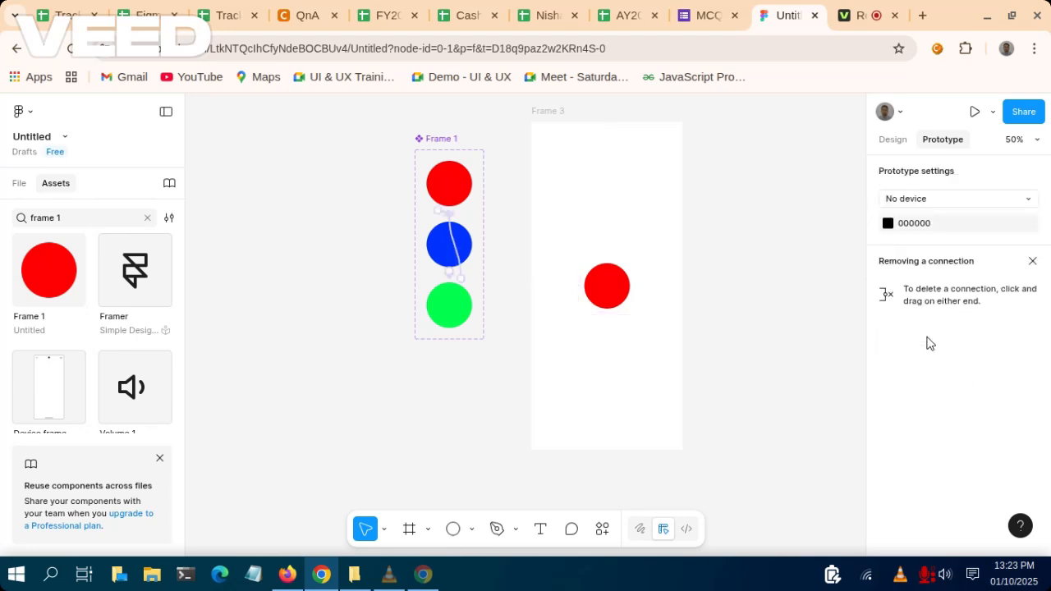
click(926, 205)
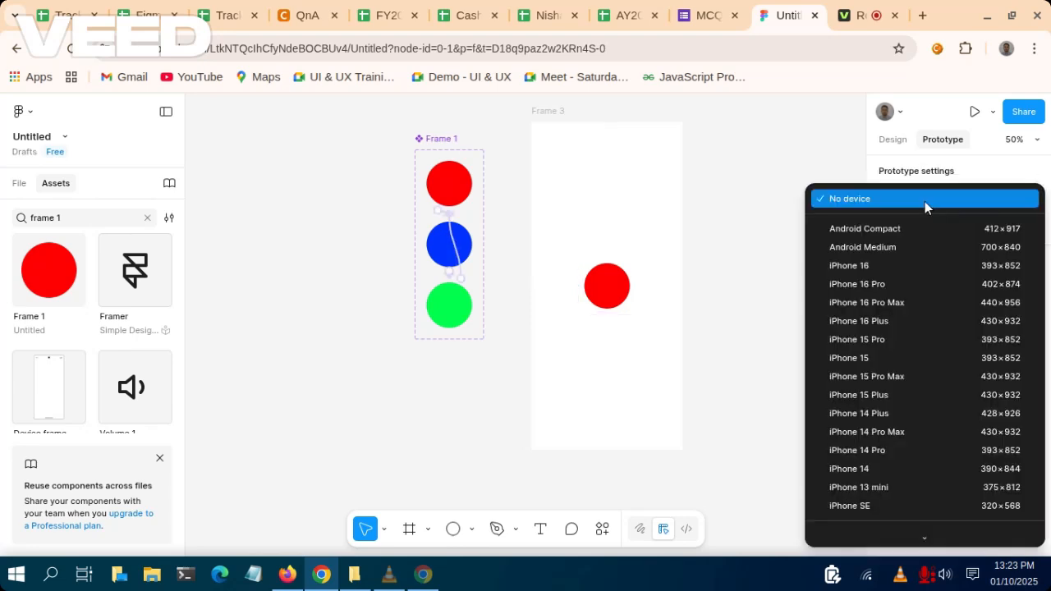
click(903, 271)
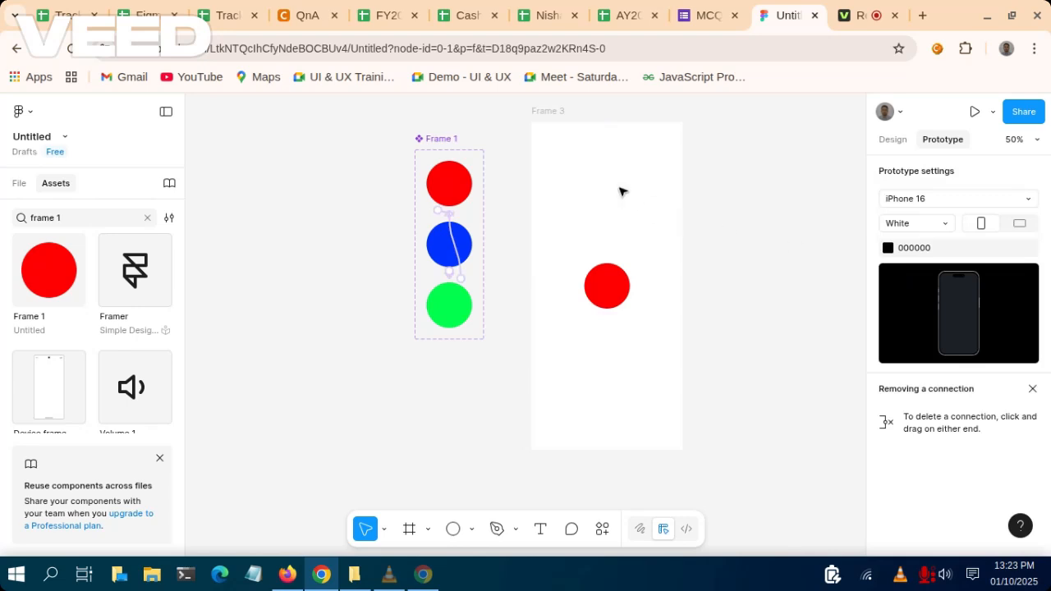
Run the prototype preview from the phone frame and tap the circle repeatedly to test its colour cycle.
click(615, 288)
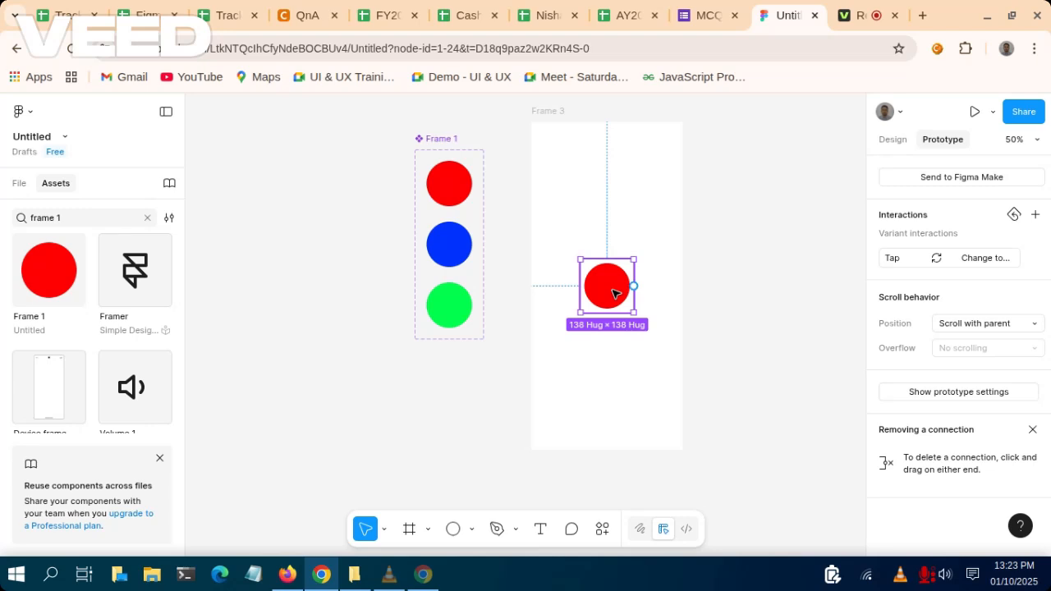
click(976, 113)
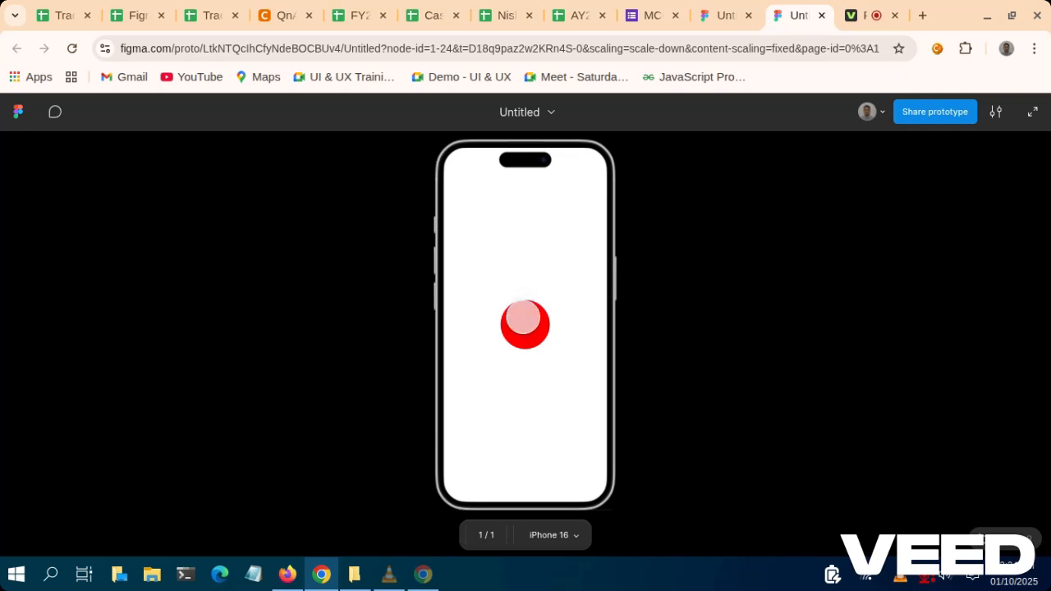
click(525, 321)
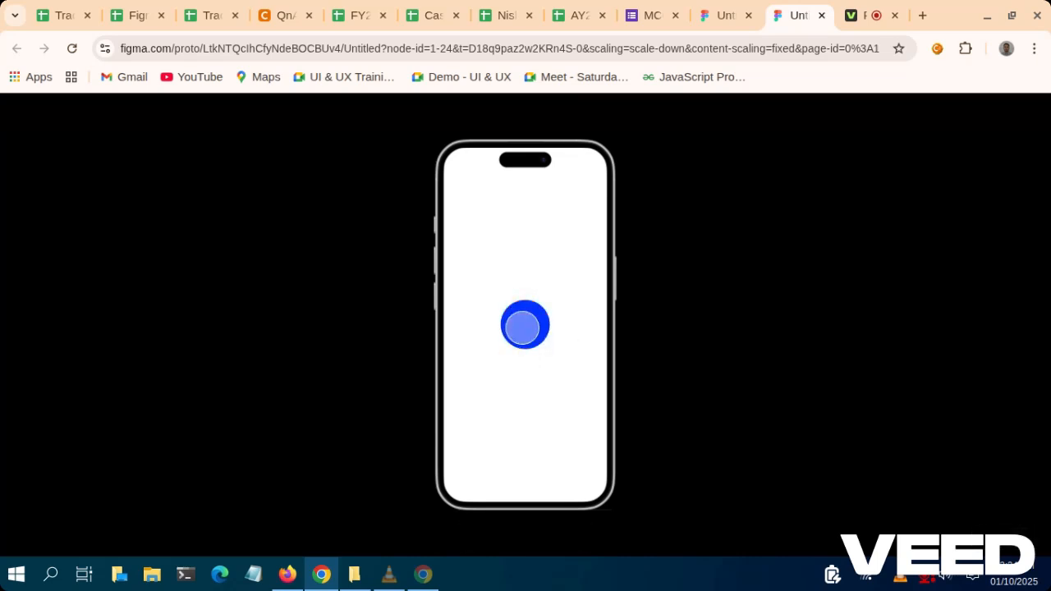
click(523, 329)
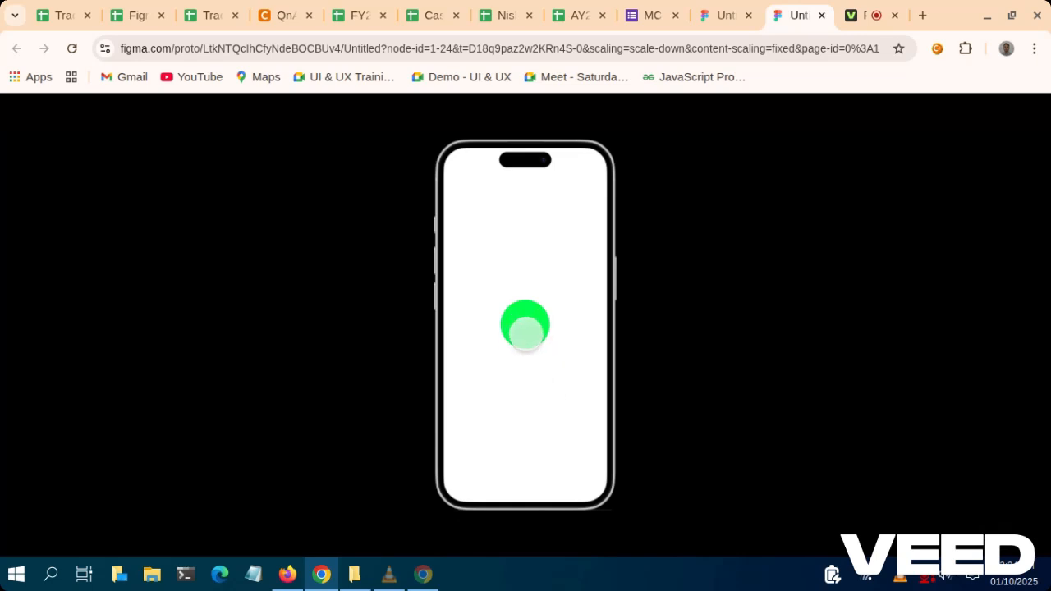
click(525, 333)
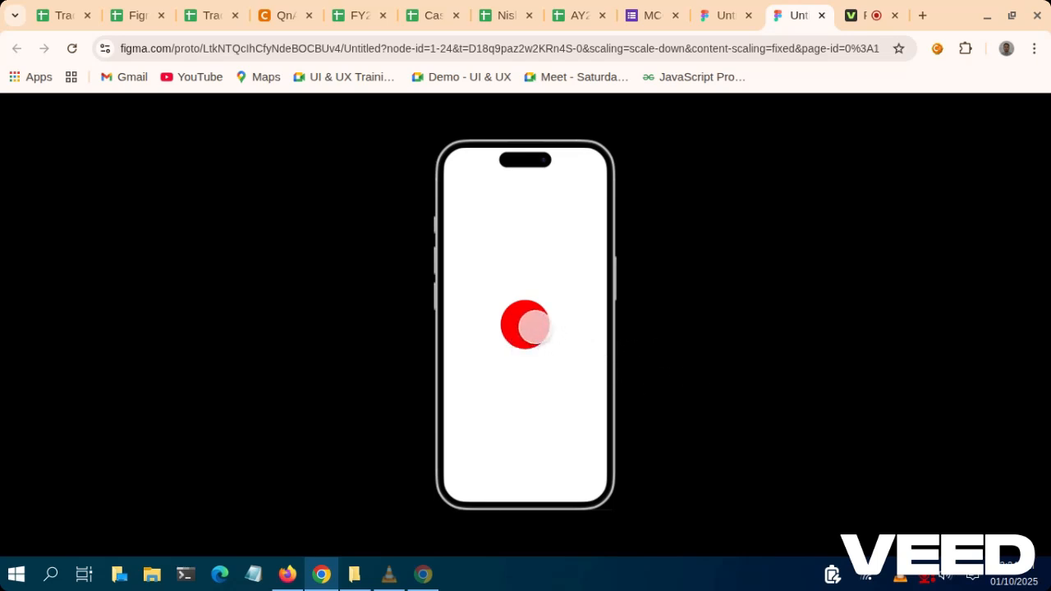
click(524, 325)
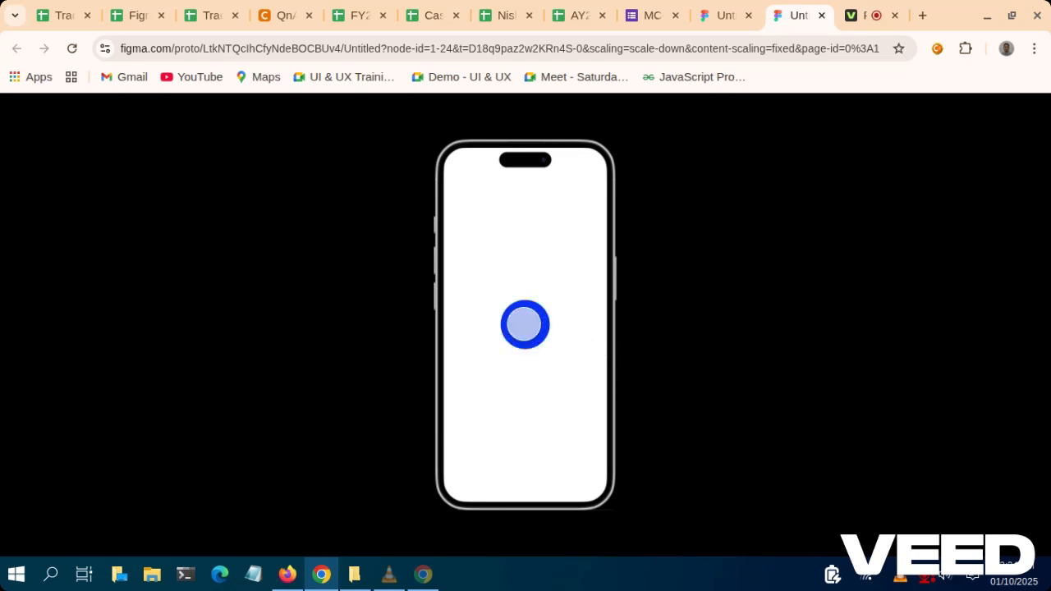
click(524, 324)
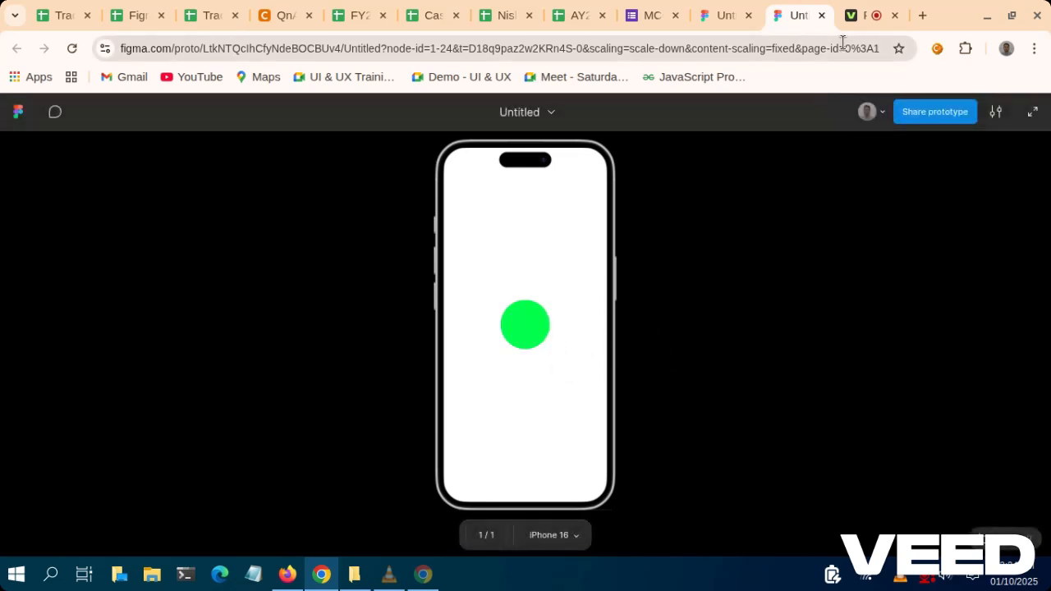
click(857, 22)
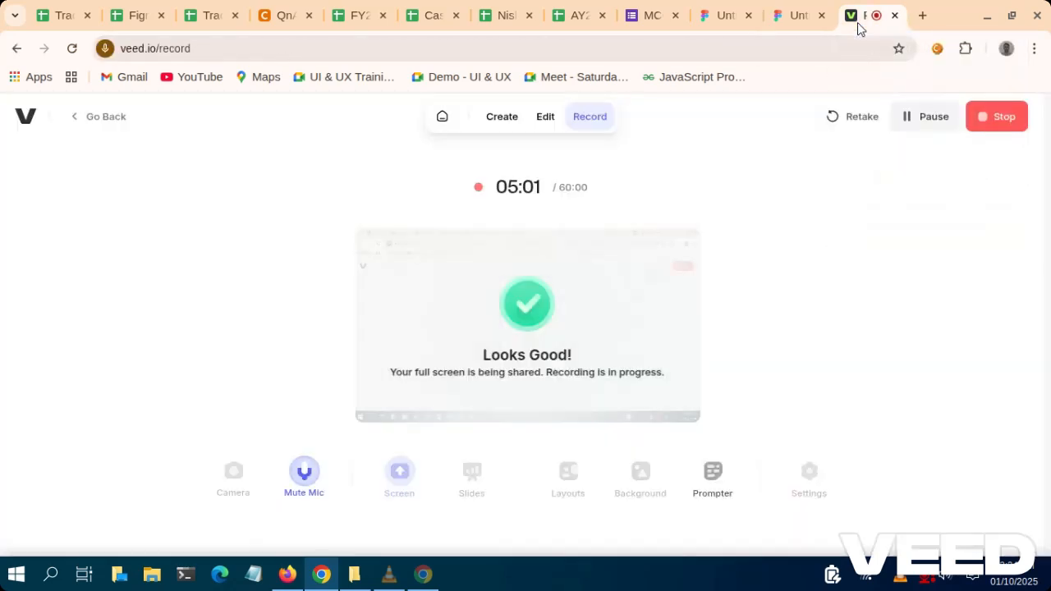